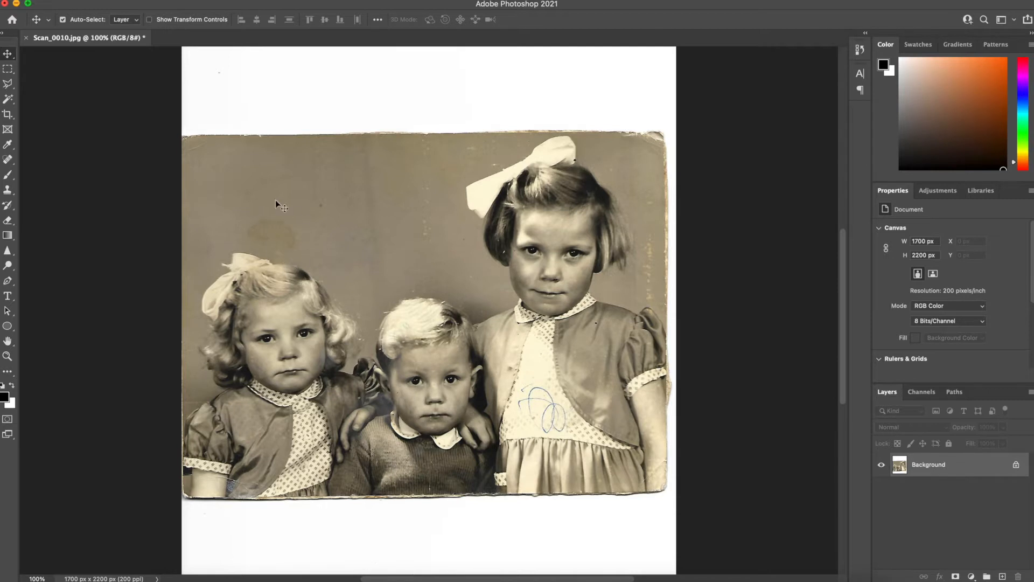
Duplicate the Background layer, keeping the default name Background copy
{"action": "right_click", "coordinate": [944, 468]}
{"action": "left_click", "coordinate": [903, 442]}
{"action": "left_click", "coordinate": [626, 253]}
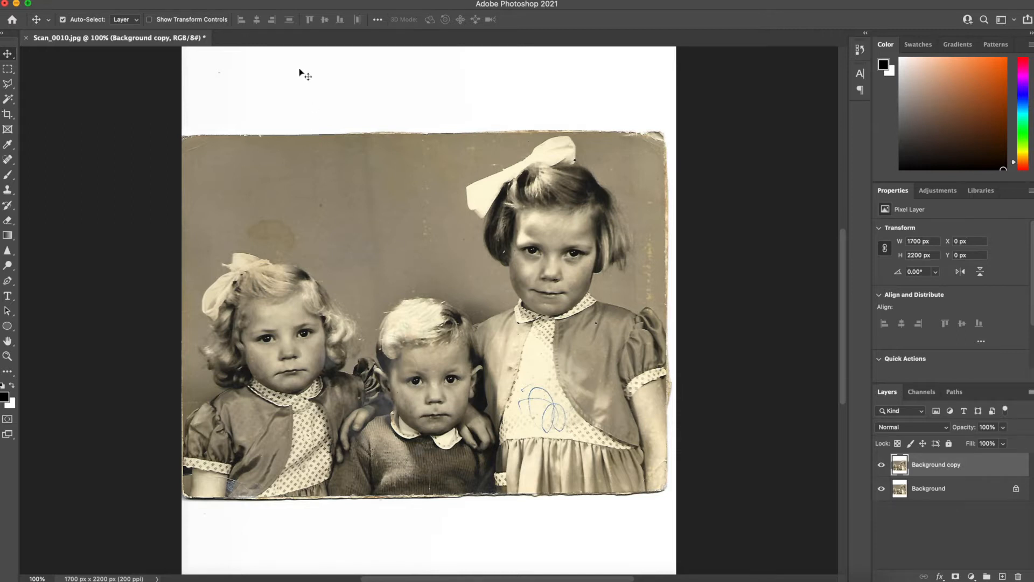
Open Neural Filters for the Background copy layer and enable the Colorize filter
{"action": "left_click", "coordinate": [275, 5]}
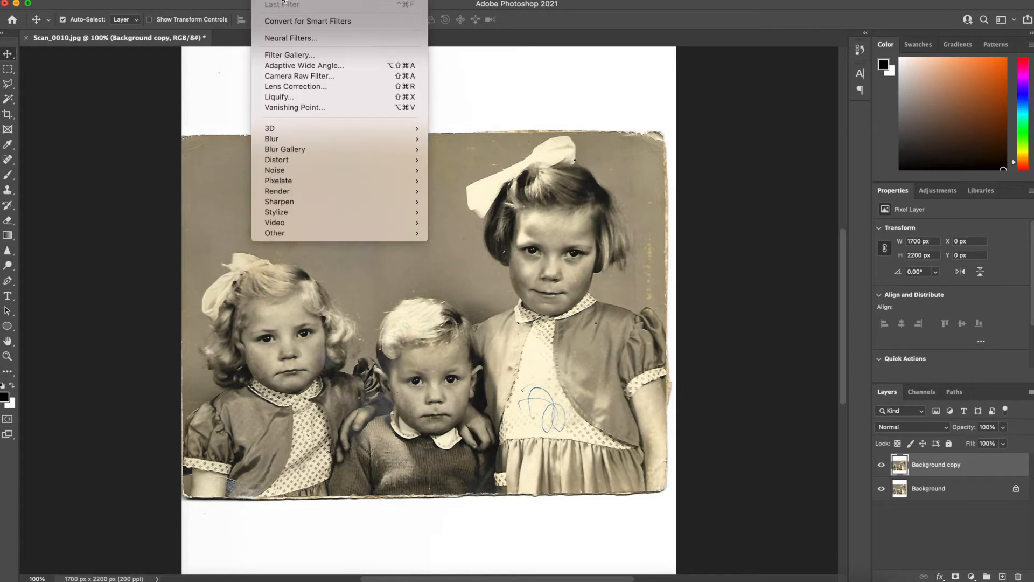
{"action": "left_click", "coordinate": [316, 38]}
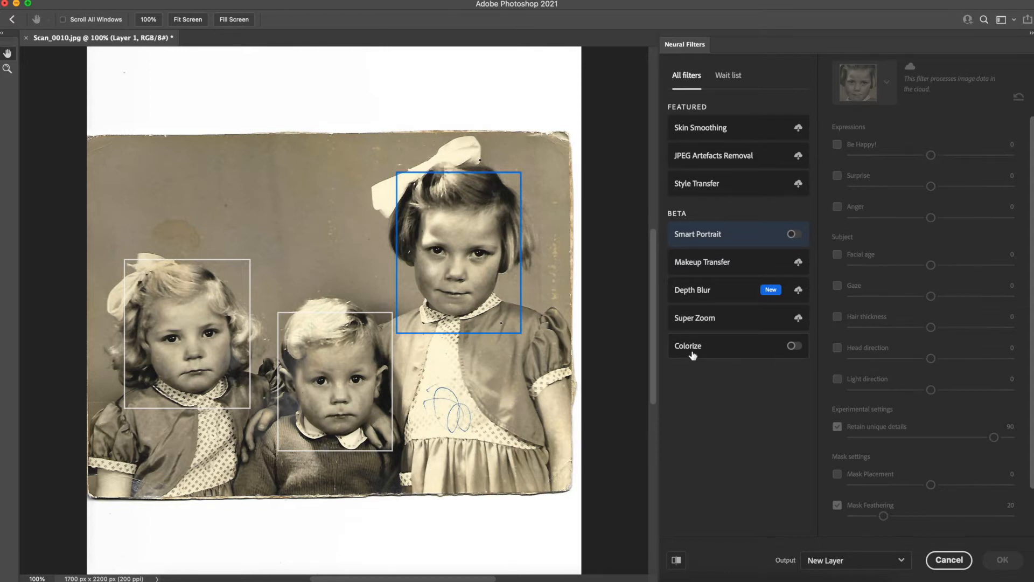
{"action": "mouse_move", "coordinate": [694, 355]}
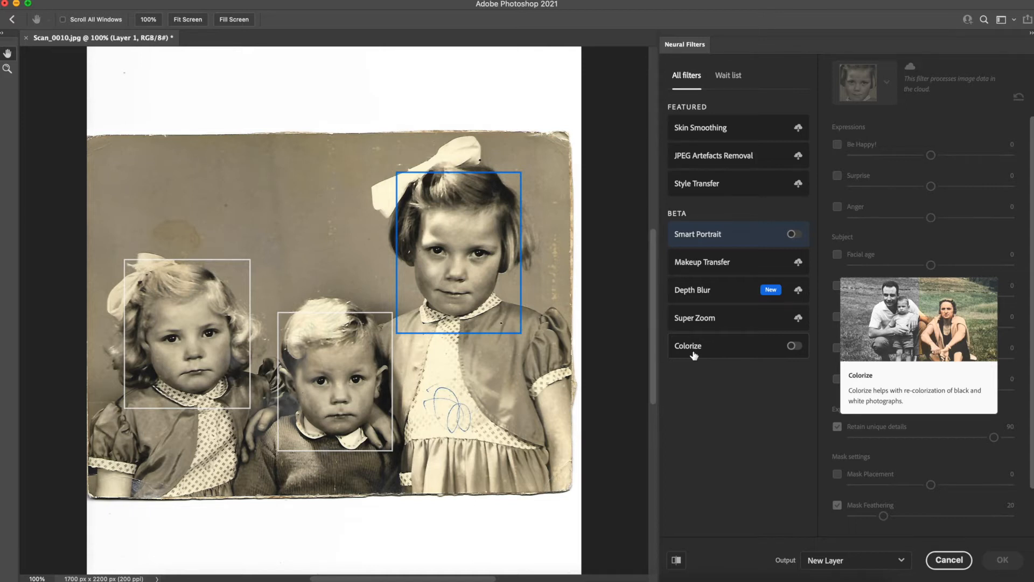
{"action": "left_click", "coordinate": [795, 345]}
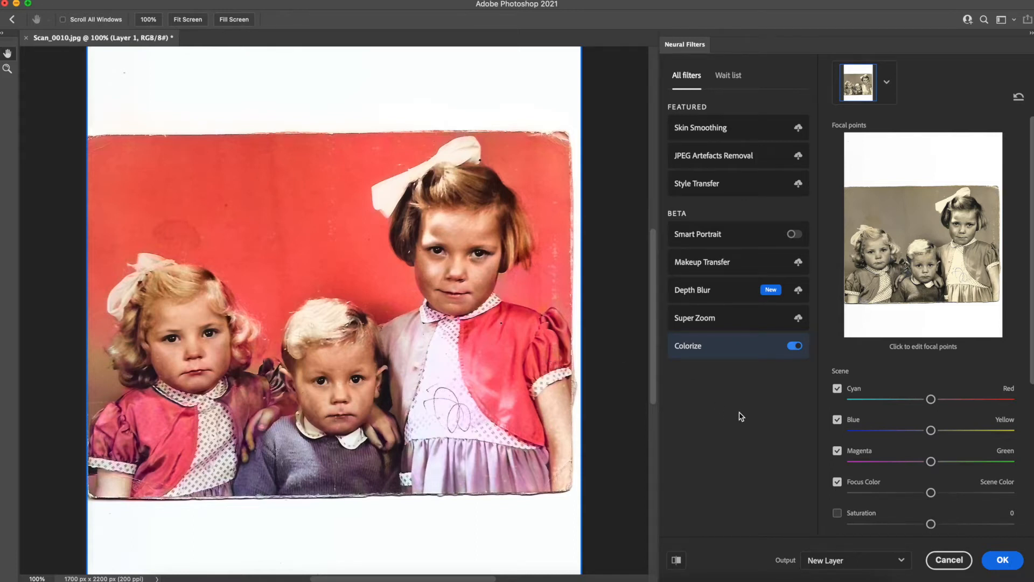
Try the Blue–Yellow balance strongly toward yellow and strongly toward blue, and return it to neutral
{"action": "scroll", "coordinate": [741, 417], "scroll_direction": "down", "scroll_amount": 2}
{"action": "scroll", "coordinate": [741, 416], "scroll_direction": "up", "scroll_amount": 1}
{"action": "scroll", "coordinate": [742, 416], "scroll_direction": "up", "scroll_amount": 1}
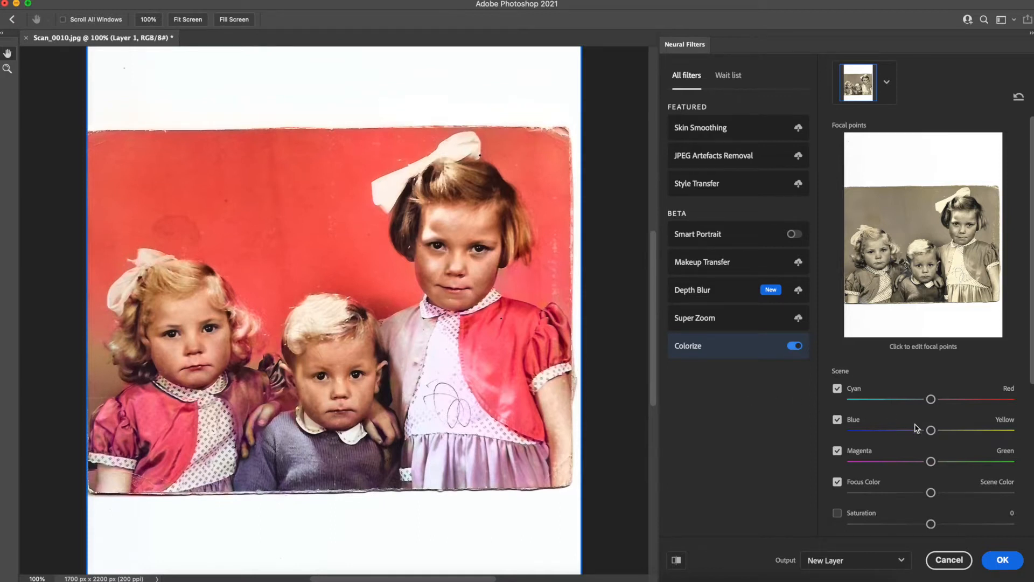
{"action": "scroll", "coordinate": [916, 427], "scroll_direction": "down", "scroll_amount": 5}
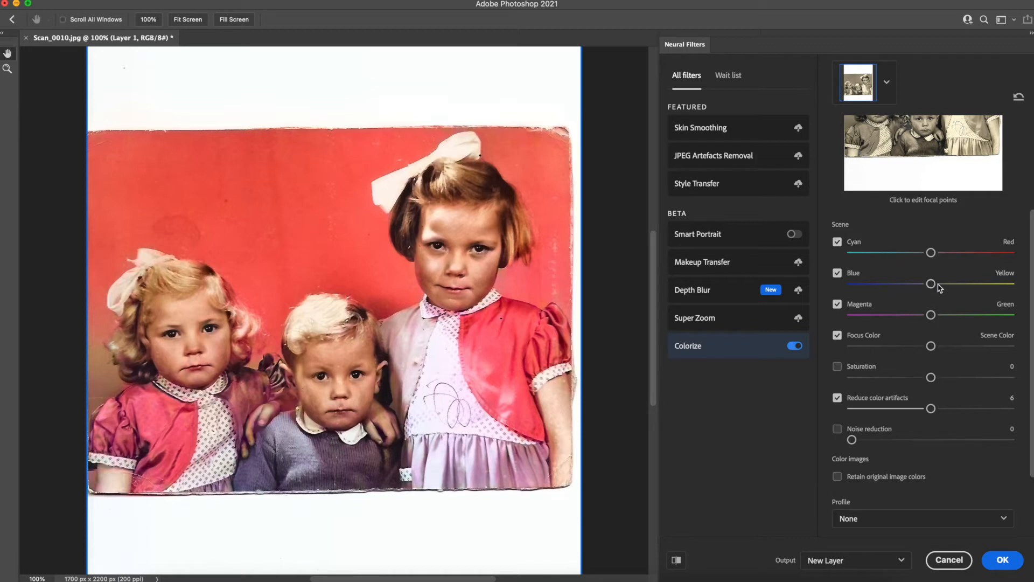
{"action": "left_click_drag", "start_coordinate": [931, 283], "coordinate": [1003, 282]}
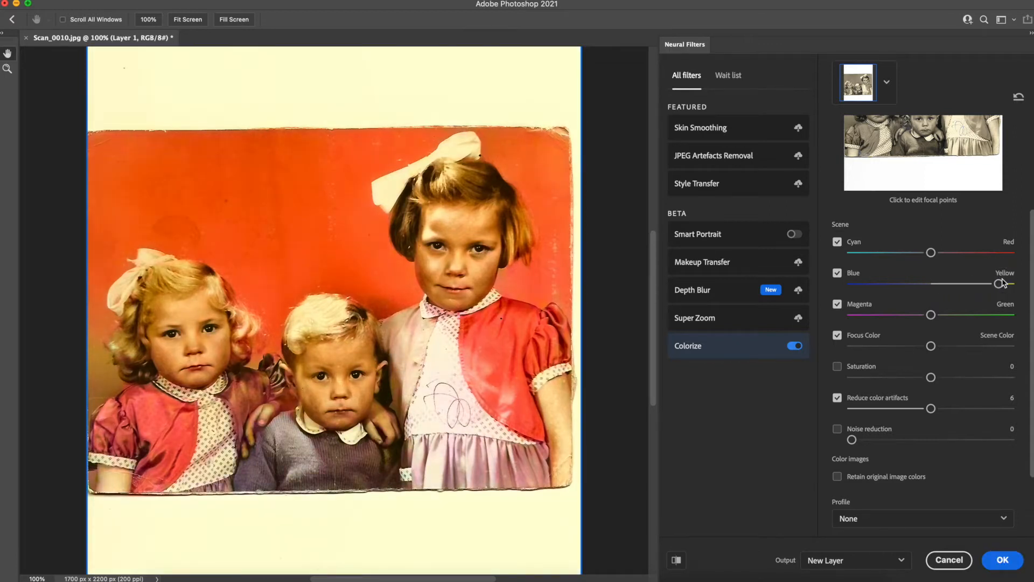
{"action": "left_click_drag", "start_coordinate": [1000, 283], "coordinate": [864, 302]}
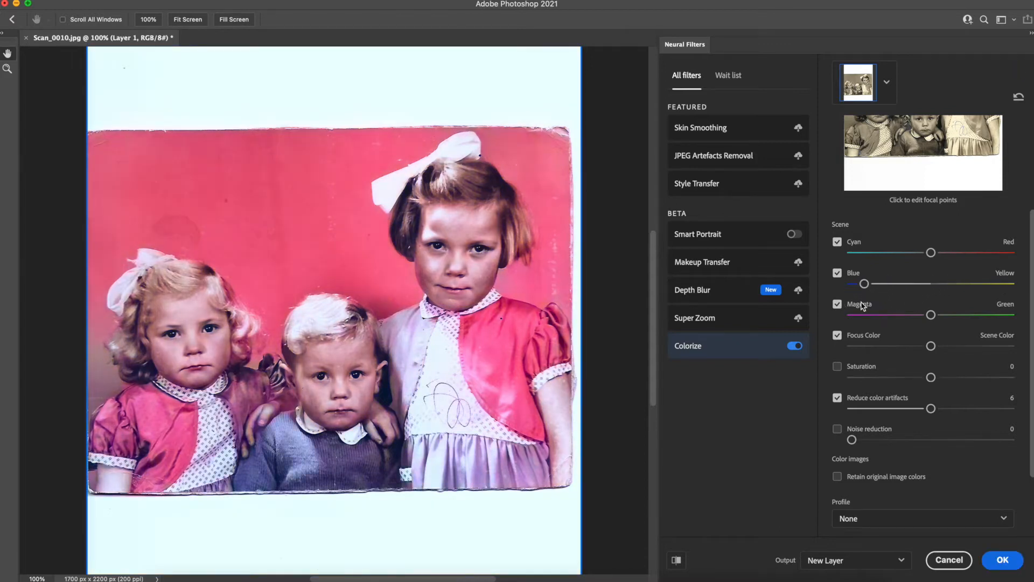
{"action": "left_click", "coordinate": [933, 284]}
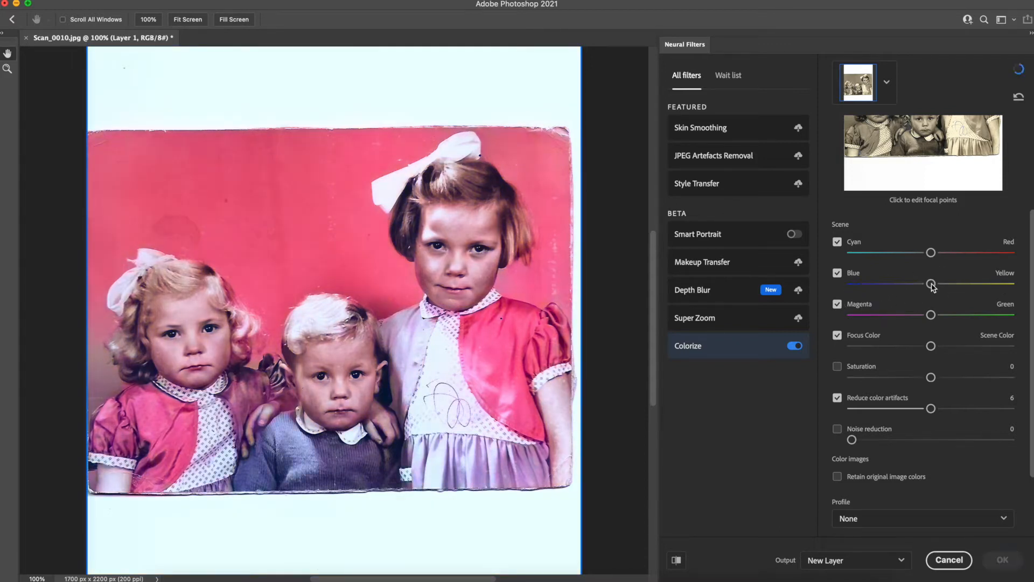
Try the Focus Color–Scene Color balance toward both extremes and return it to its midpoint
{"action": "scroll", "coordinate": [922, 342], "scroll_direction": "down", "scroll_amount": 3}
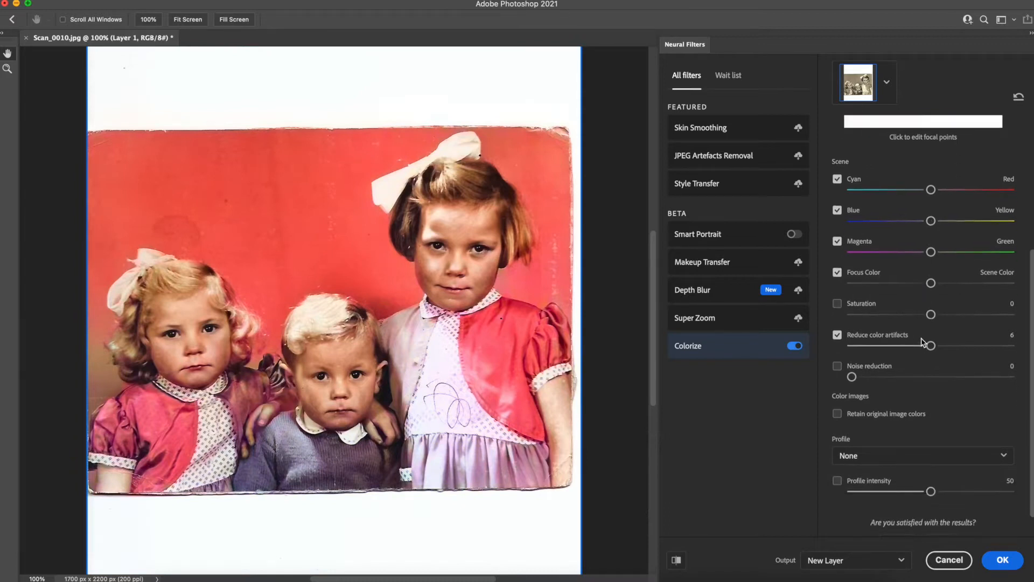
{"action": "left_click_drag", "start_coordinate": [931, 286], "coordinate": [1005, 287]}
{"action": "left_click_drag", "start_coordinate": [1005, 287], "coordinate": [865, 286]}
{"action": "left_click", "coordinate": [929, 287]}
Enable Saturation, try +43 and -42, set it to +1, and lower Reduce color artifacts to 3
{"action": "left_click", "coordinate": [838, 305]}
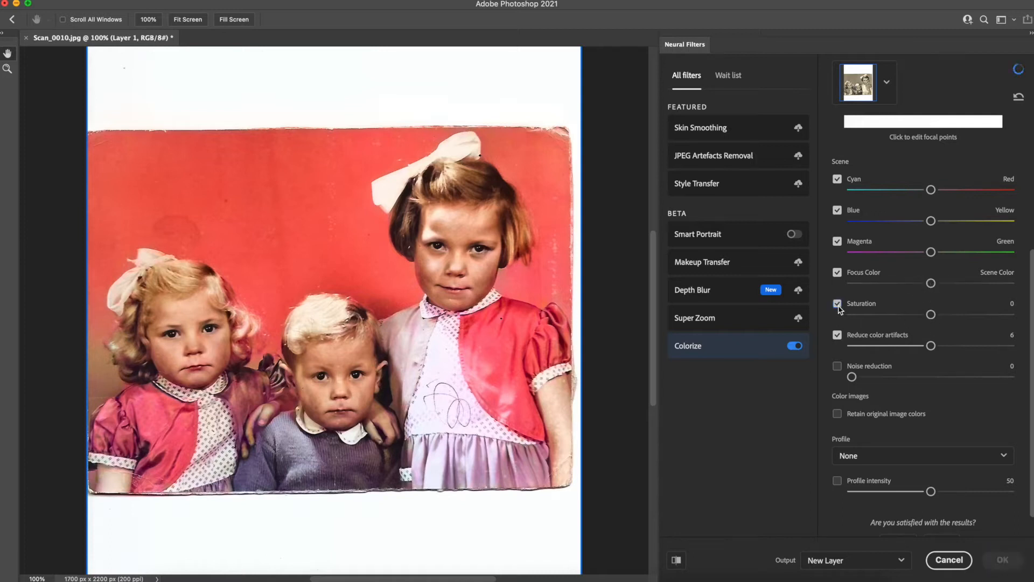
{"action": "left_click_drag", "start_coordinate": [931, 314], "coordinate": [1001, 314]}
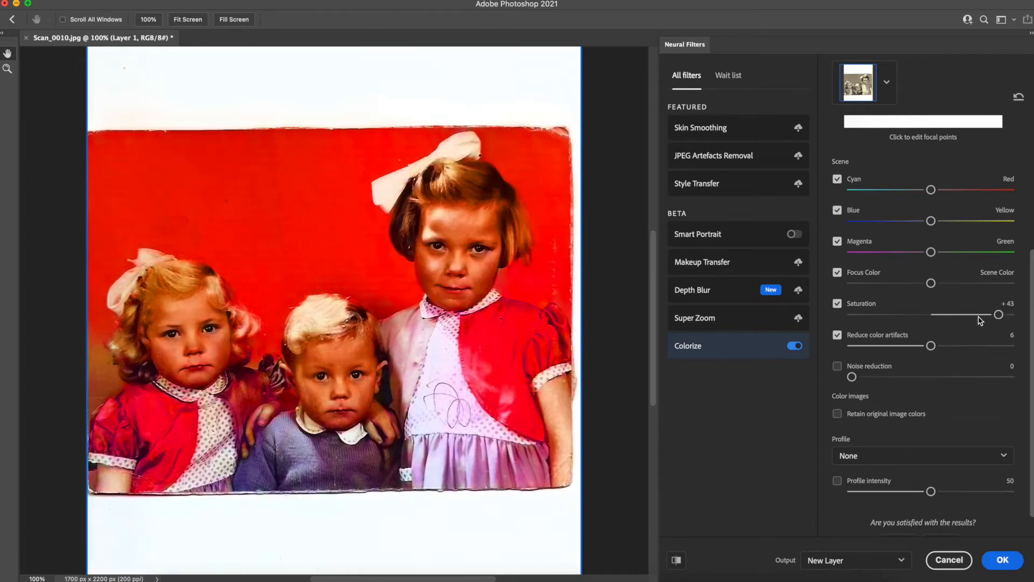
{"action": "left_click", "coordinate": [864, 315]}
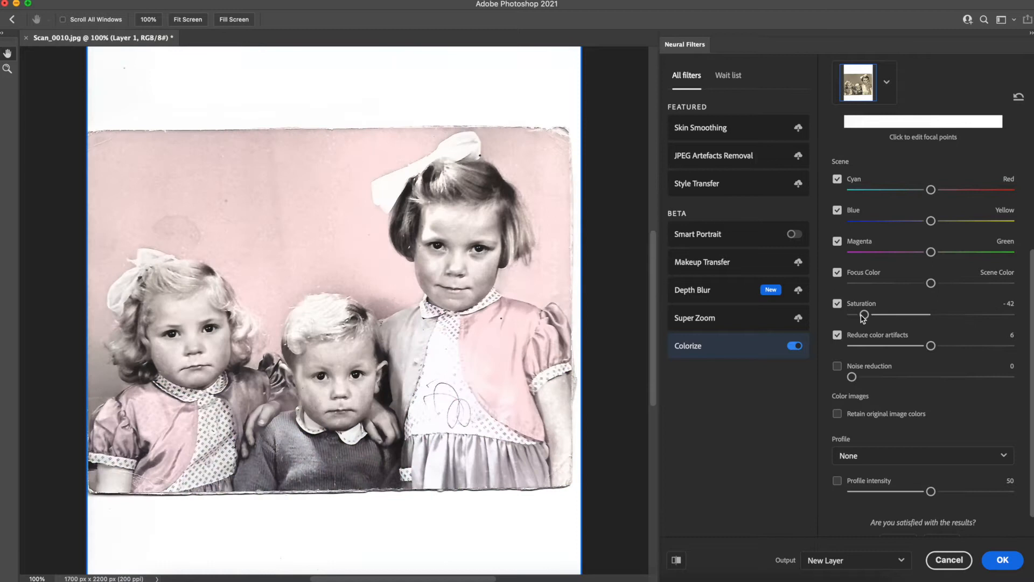
{"action": "mouse_move", "coordinate": [865, 314]}
{"action": "left_mouse_down"}
{"action": "mouse_move", "coordinate": [932, 315]}
{"action": "mouse_move", "coordinate": [848, 316]}
{"action": "mouse_move", "coordinate": [859, 316]}
{"action": "left_mouse_up"}
{"action": "left_click_drag", "start_coordinate": [862, 315], "coordinate": [884, 348]}
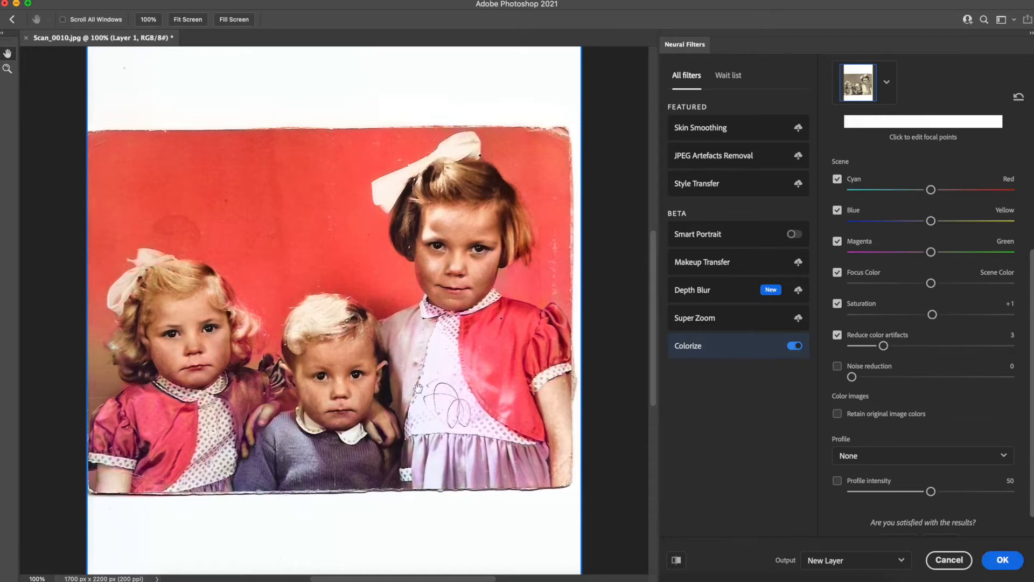
Set Reduce color artifacts to 6, and try Noise reduction at 4 before disabling it
{"action": "left_click", "coordinate": [932, 346]}
{"action": "left_click", "coordinate": [838, 367]}
{"action": "left_click_drag", "start_coordinate": [852, 377], "coordinate": [858, 378]}
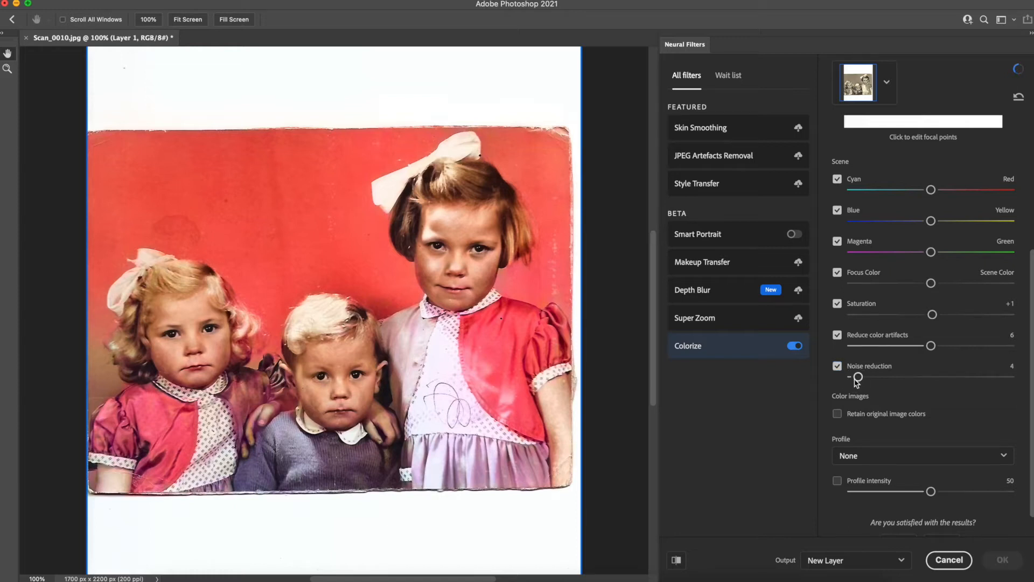
{"action": "left_click", "coordinate": [837, 367]}
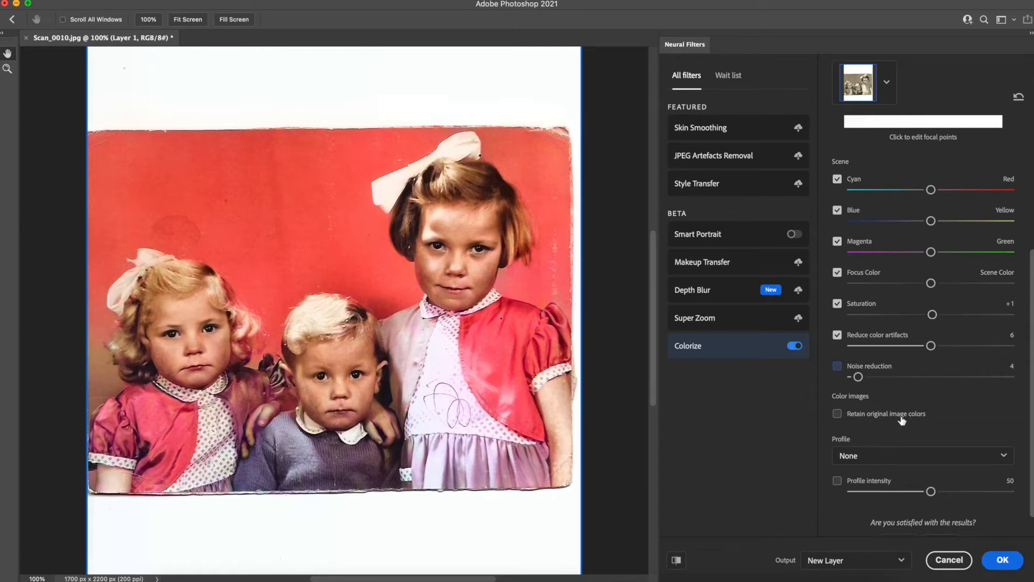
Add a focal point on the tallest girl's jacket and set its color to b84545
{"action": "scroll", "coordinate": [902, 421], "scroll_direction": "down", "scroll_amount": 2}
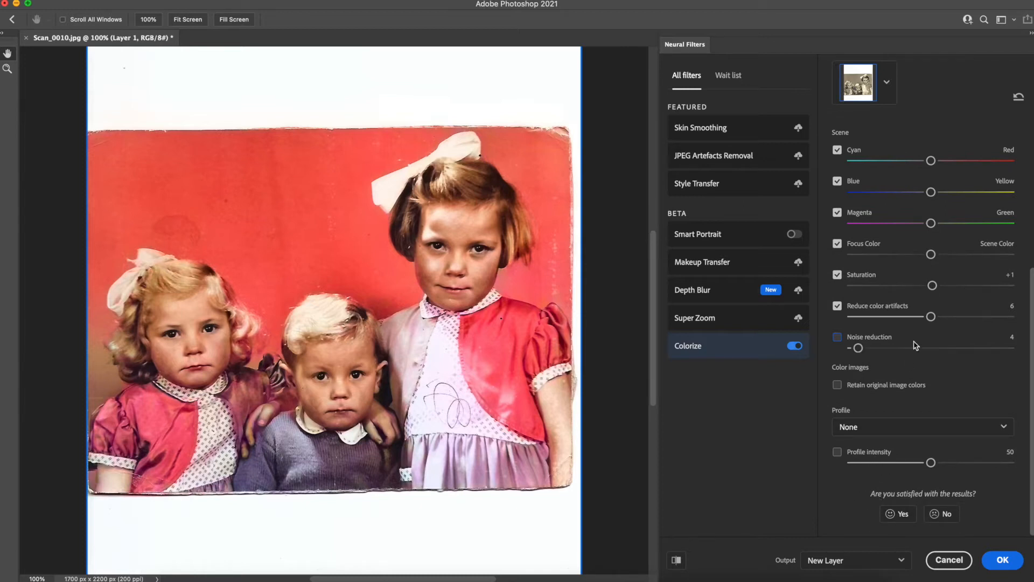
{"action": "scroll", "coordinate": [916, 344], "scroll_direction": "up", "scroll_amount": 5}
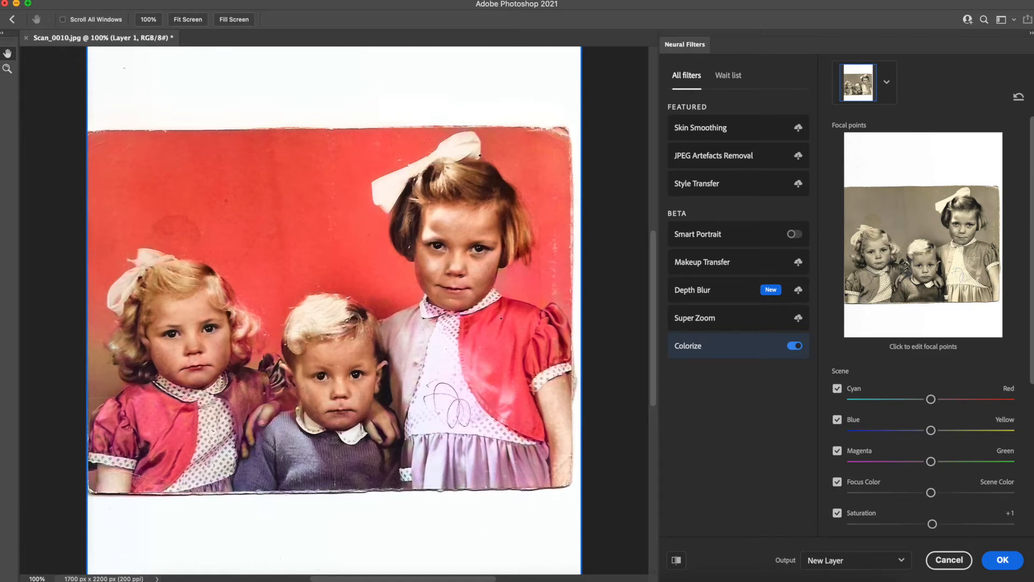
{"action": "left_click", "coordinate": [976, 260]}
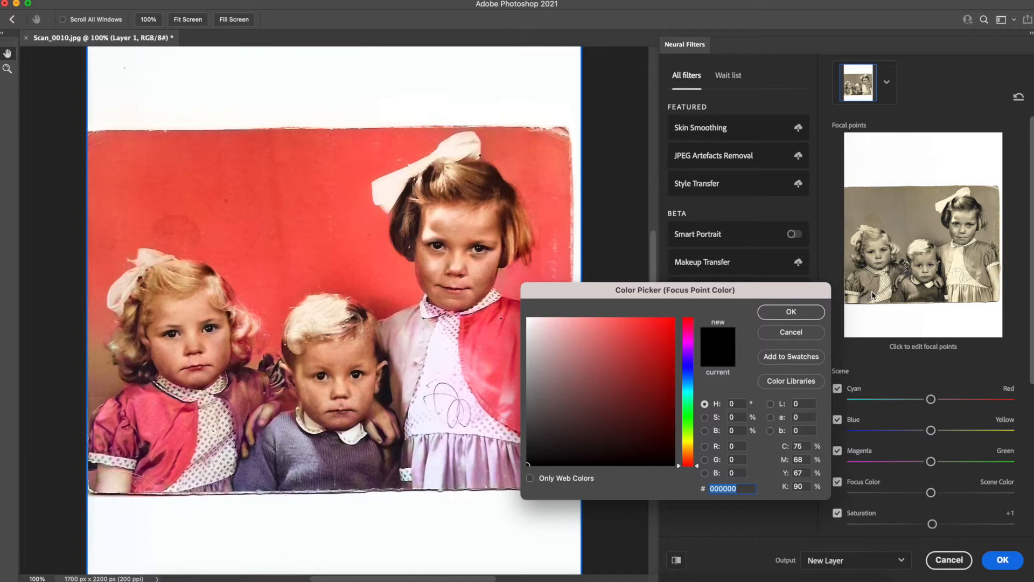
{"action": "left_click", "coordinate": [809, 313]}
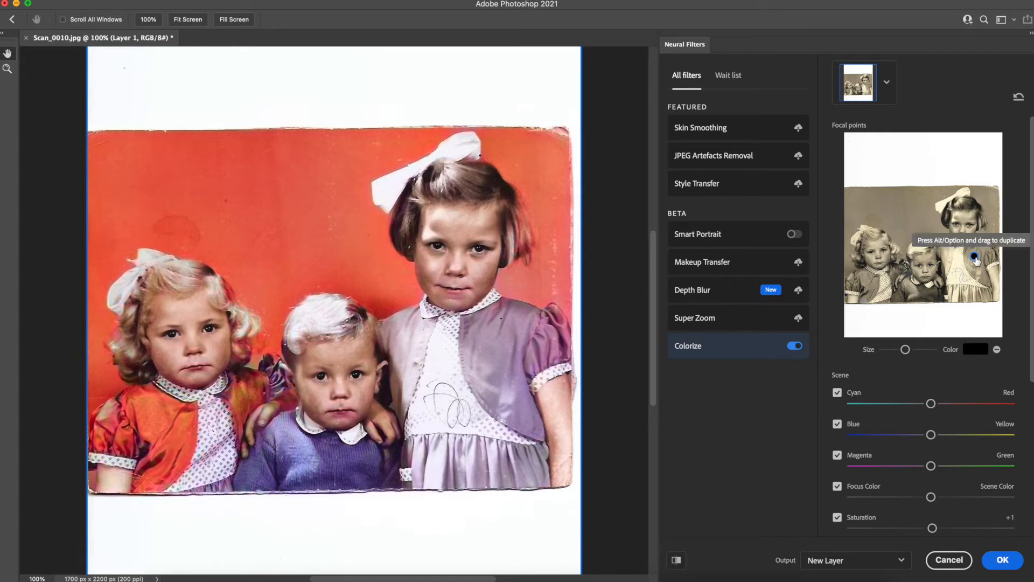
{"action": "left_click", "coordinate": [974, 351]}
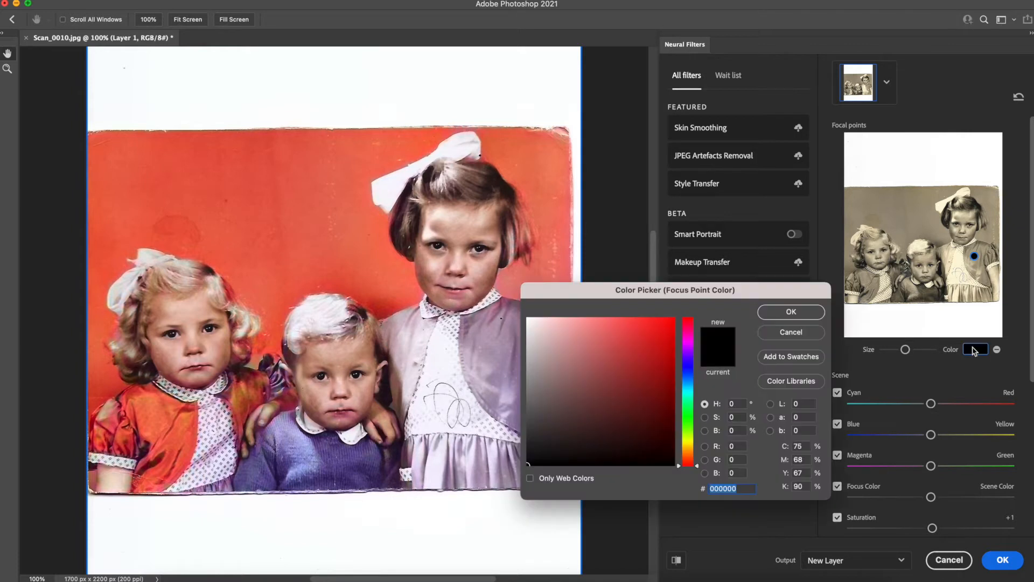
{"action": "left_click", "coordinate": [617, 390]}
{"action": "left_click", "coordinate": [616, 376]}
{"action": "left_click", "coordinate": [622, 372]}
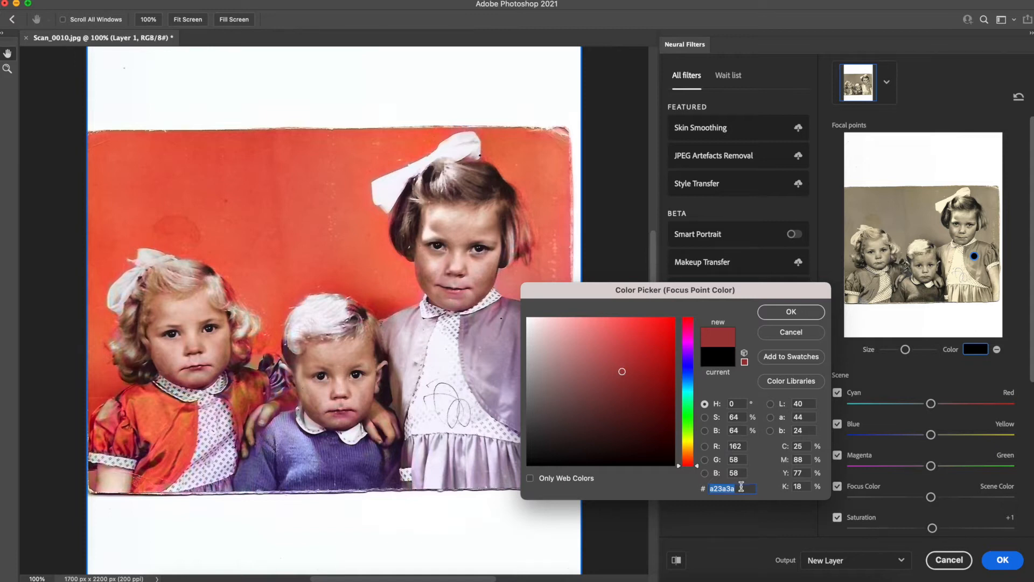
{"action": "type", "text": "b"}
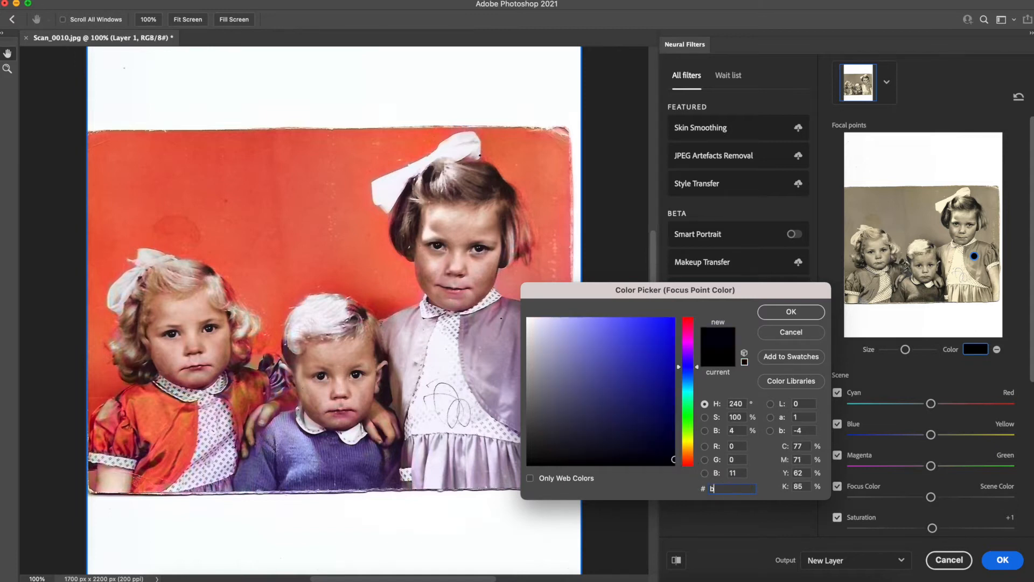
{"action": "type", "text": "84"}
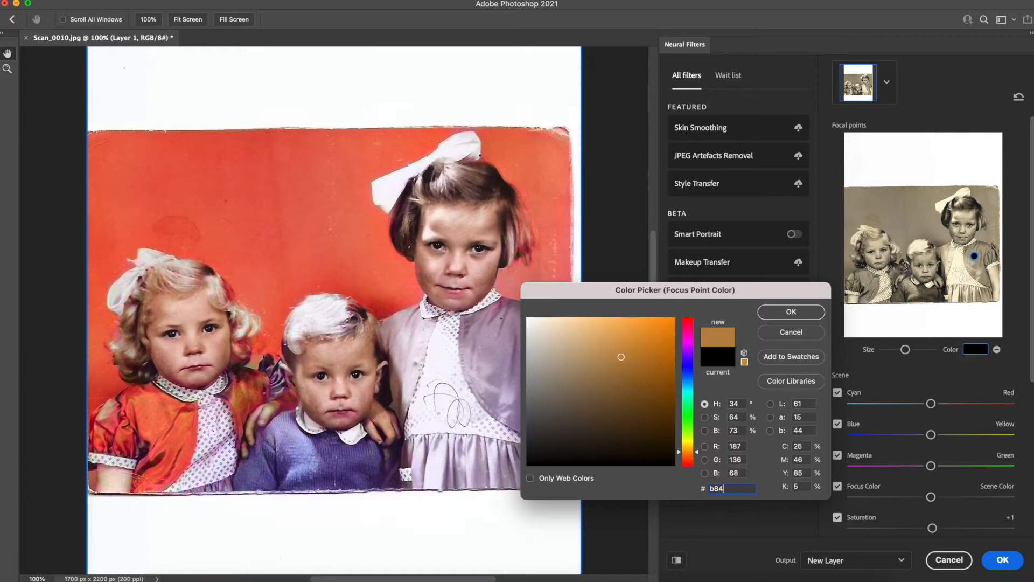
{"action": "type", "text": "545"}
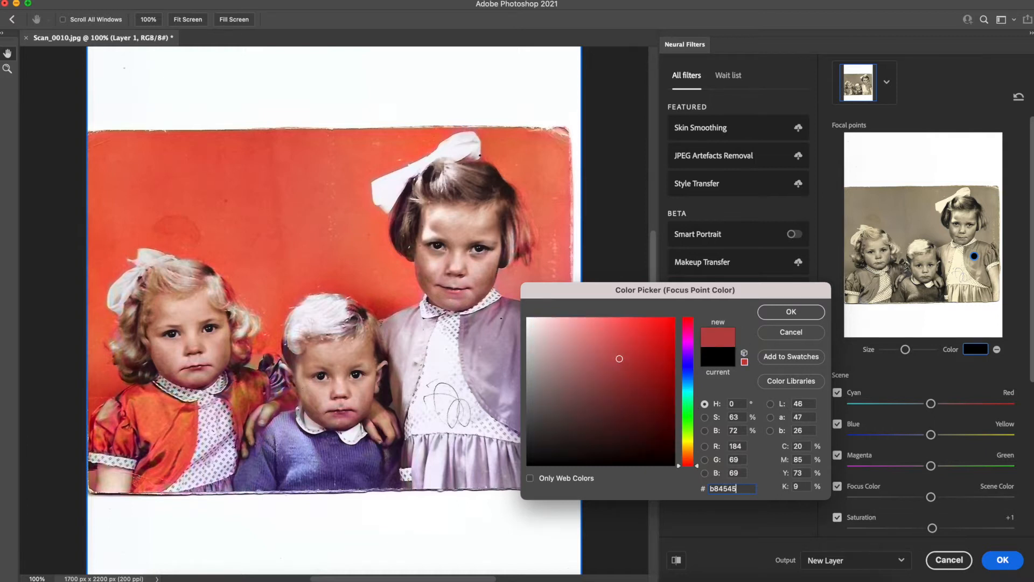
{"action": "key", "text": "Return"}
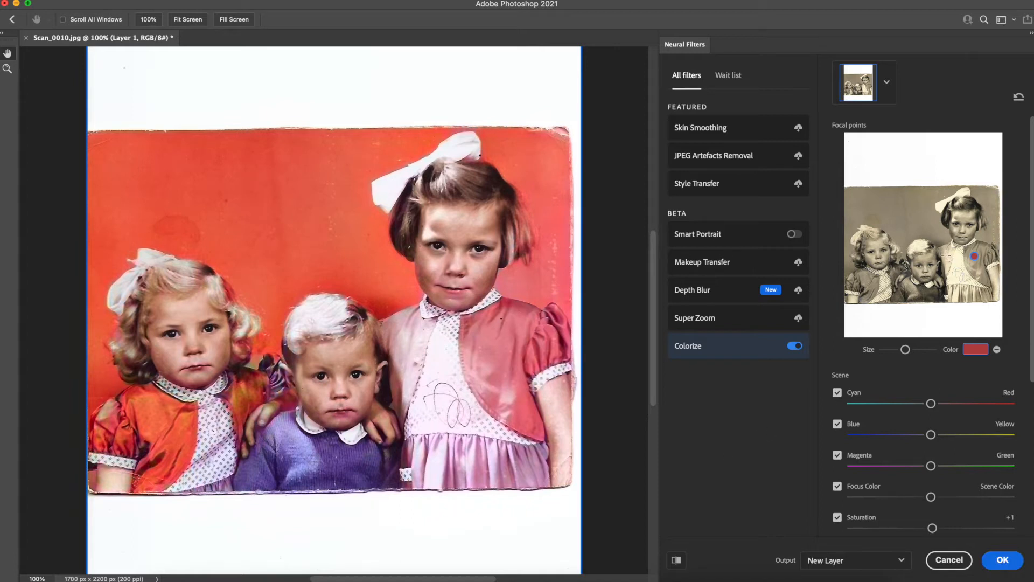
Add focal points in the same red on the other side of the tallest girl's jacket and on her skirt
{"action": "left_click", "coordinate": [945, 254]}
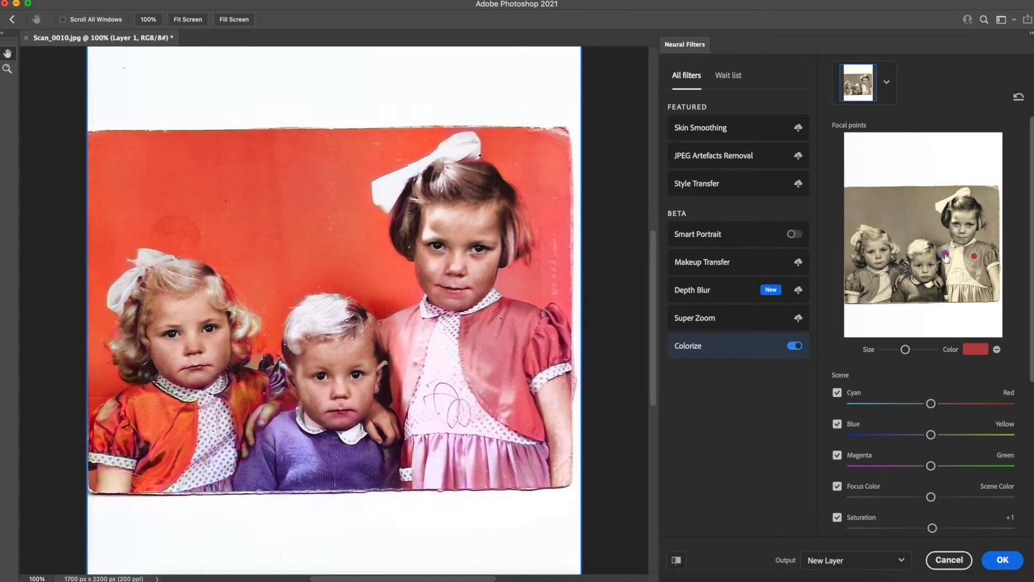
{"action": "left_click", "coordinate": [977, 350]}
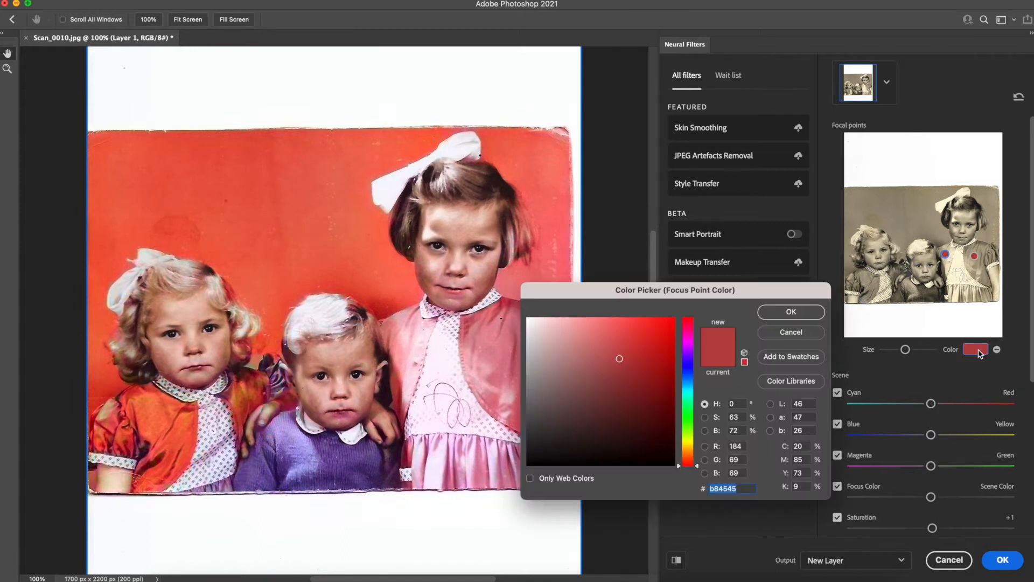
{"action": "left_click", "coordinate": [821, 313]}
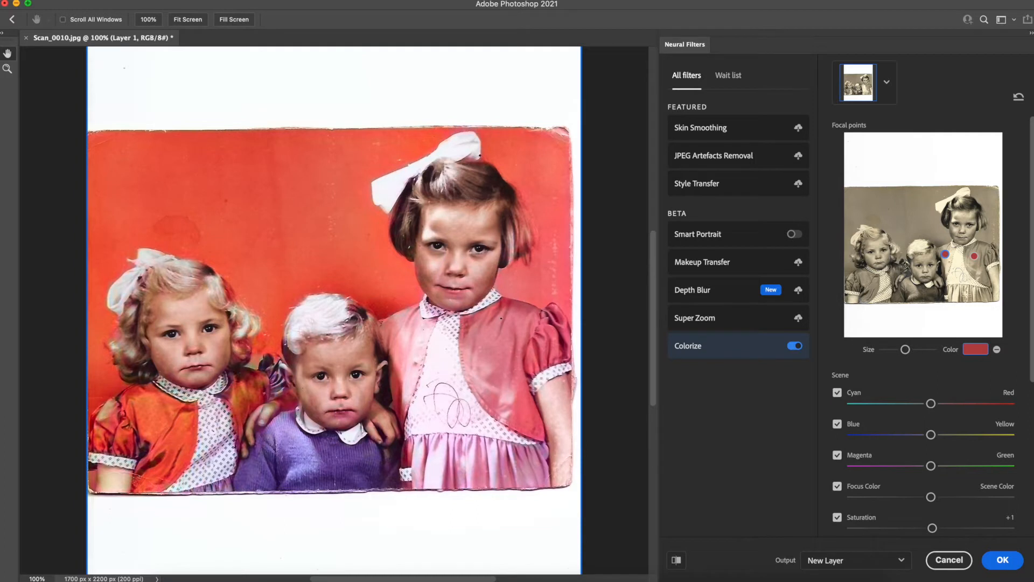
{"action": "left_click", "coordinate": [967, 296]}
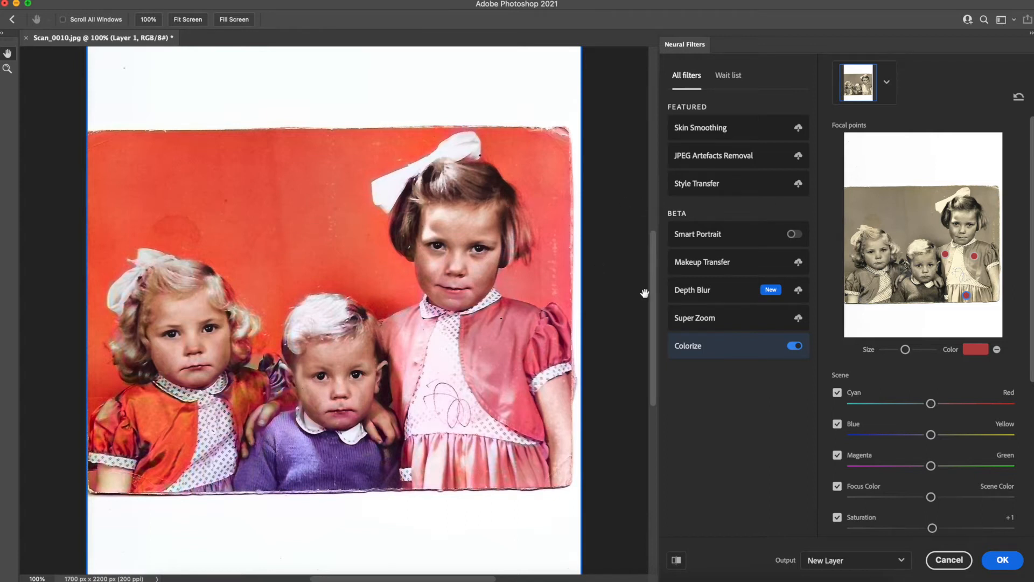
Add a focal point on the backdrop above the children and set its color to the grey ab9f9f
{"action": "left_click", "coordinate": [905, 211]}
{"action": "left_click", "coordinate": [975, 349]}
{"action": "left_click_drag", "start_coordinate": [580, 376], "coordinate": [537, 366]}
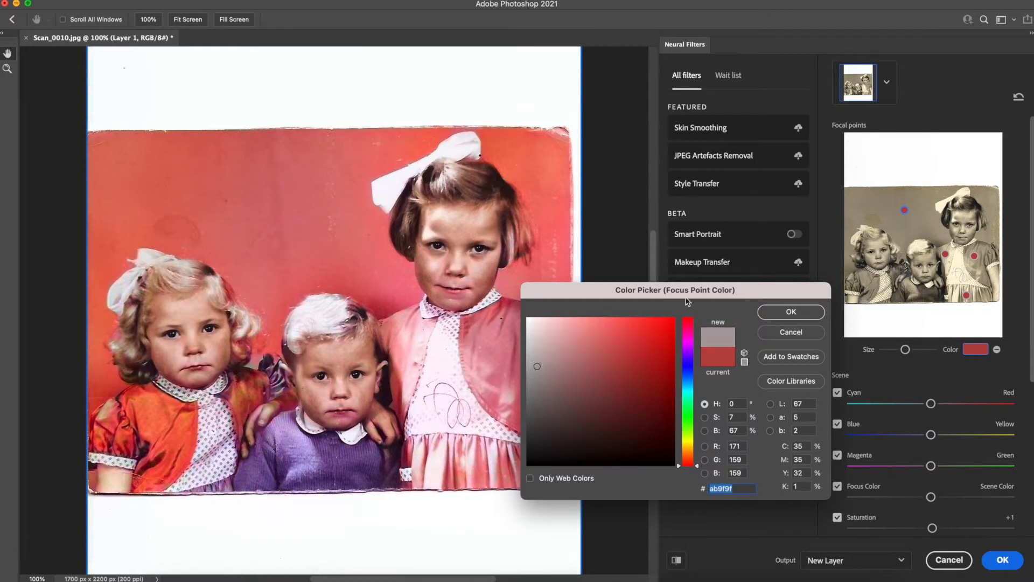
{"action": "left_click", "coordinate": [791, 312]}
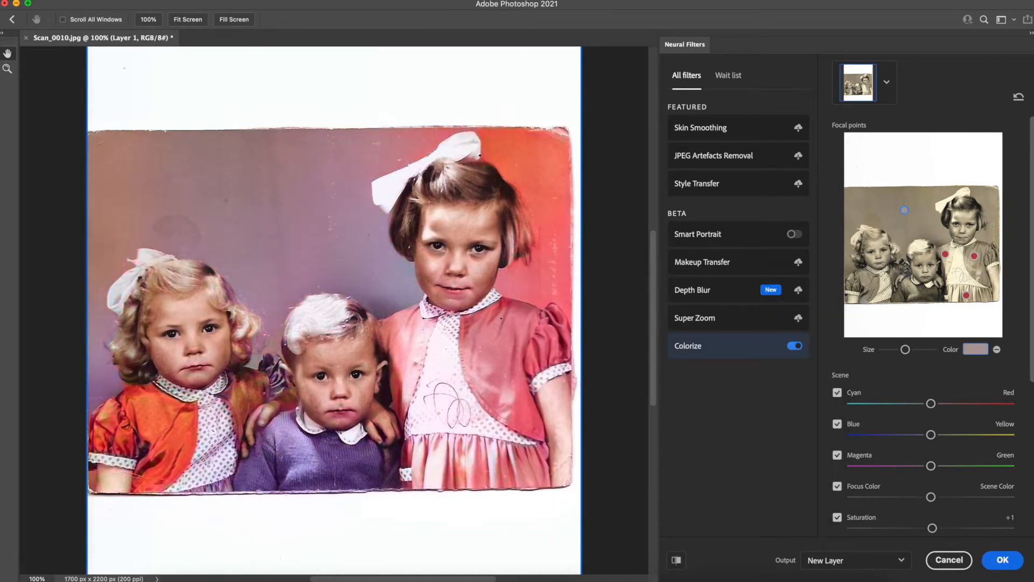
Change the backdrop focal point's color to a near-white pale pink
{"action": "left_click", "coordinate": [976, 349]}
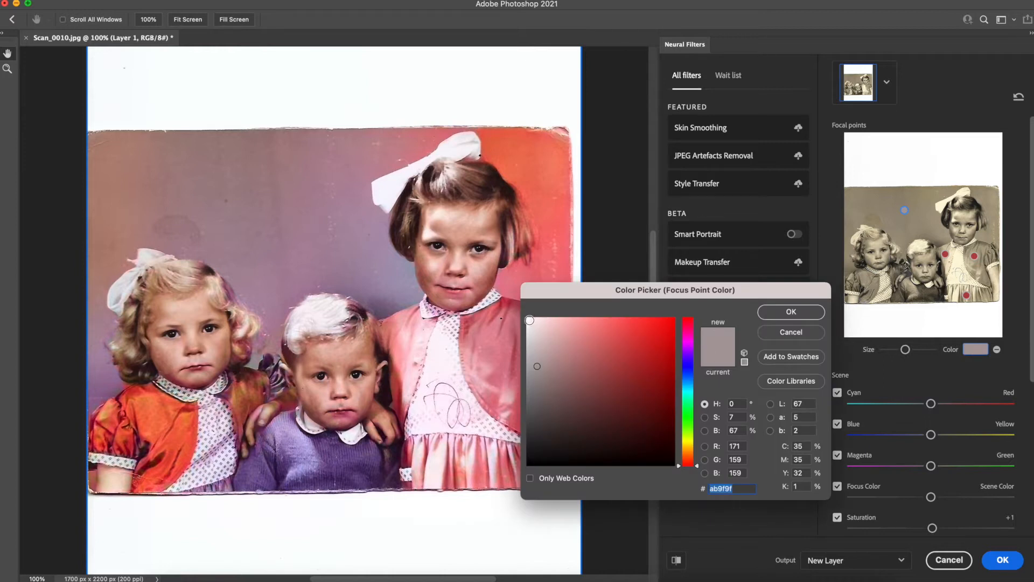
{"action": "left_click", "coordinate": [530, 321]}
{"action": "left_click", "coordinate": [796, 313]}
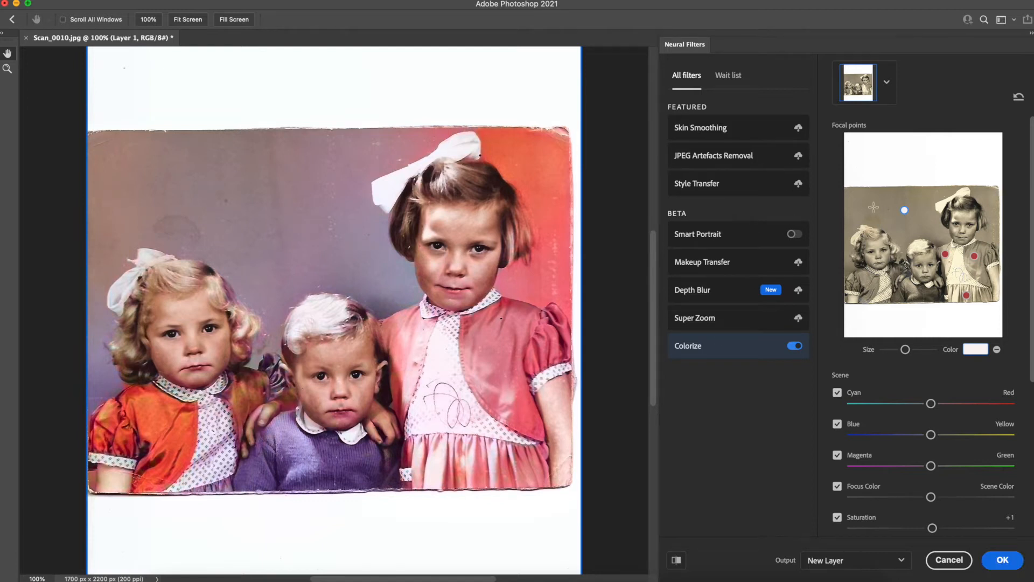
Change the color of the backdrop focal point above the children to the dark grey 4a4945
{"action": "left_click", "coordinate": [973, 349]}
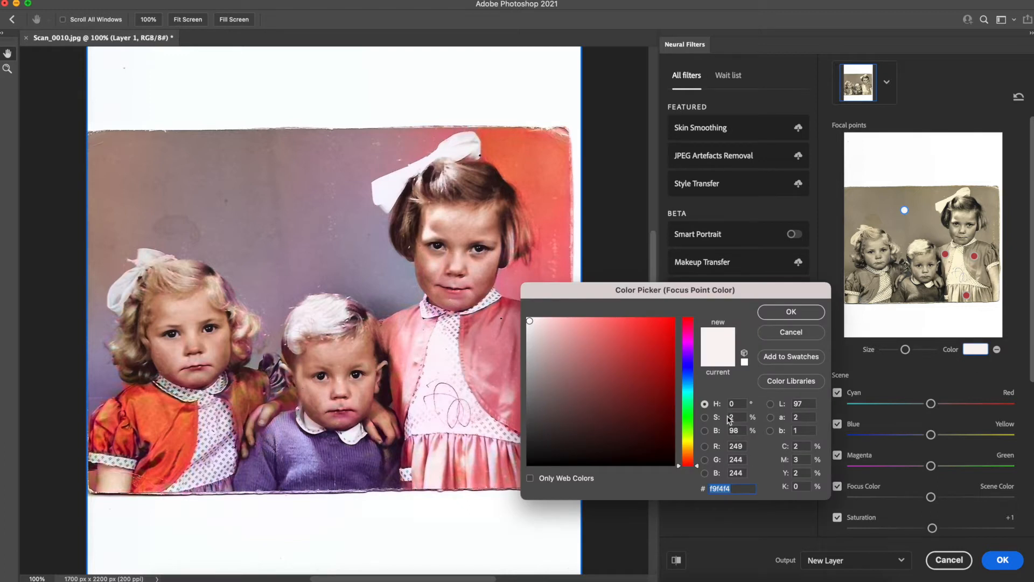
{"action": "mouse_move", "coordinate": [548, 408]}
{"action": "left_mouse_down"}
{"action": "mouse_move", "coordinate": [529, 402]}
{"action": "mouse_move", "coordinate": [542, 379]}
{"action": "left_mouse_up"}
{"action": "mouse_move", "coordinate": [689, 468]}
{"action": "left_mouse_down"}
{"action": "mouse_move", "coordinate": [689, 433]}
{"action": "mouse_move", "coordinate": [690, 449]}
{"action": "left_mouse_up"}
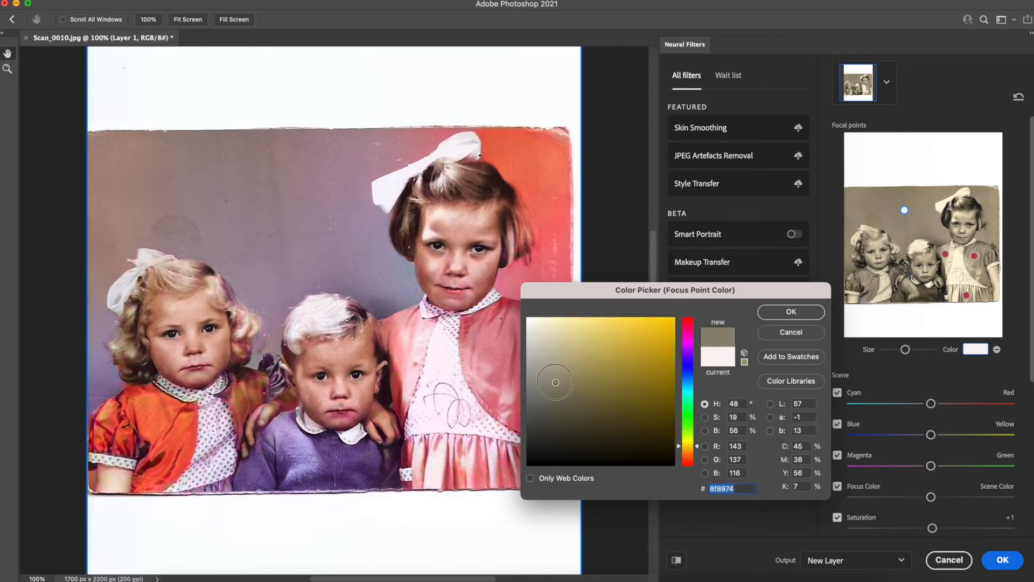
{"action": "left_click", "coordinate": [547, 361]}
{"action": "left_click_drag", "start_coordinate": [543, 341], "coordinate": [535, 362]}
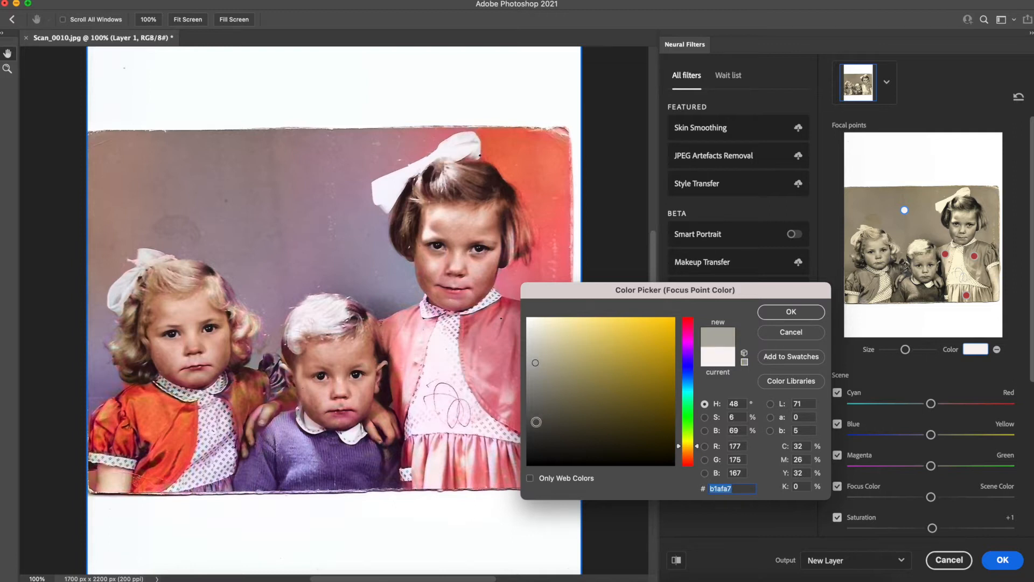
{"action": "left_click", "coordinate": [536, 422]}
{"action": "left_click", "coordinate": [777, 315]}
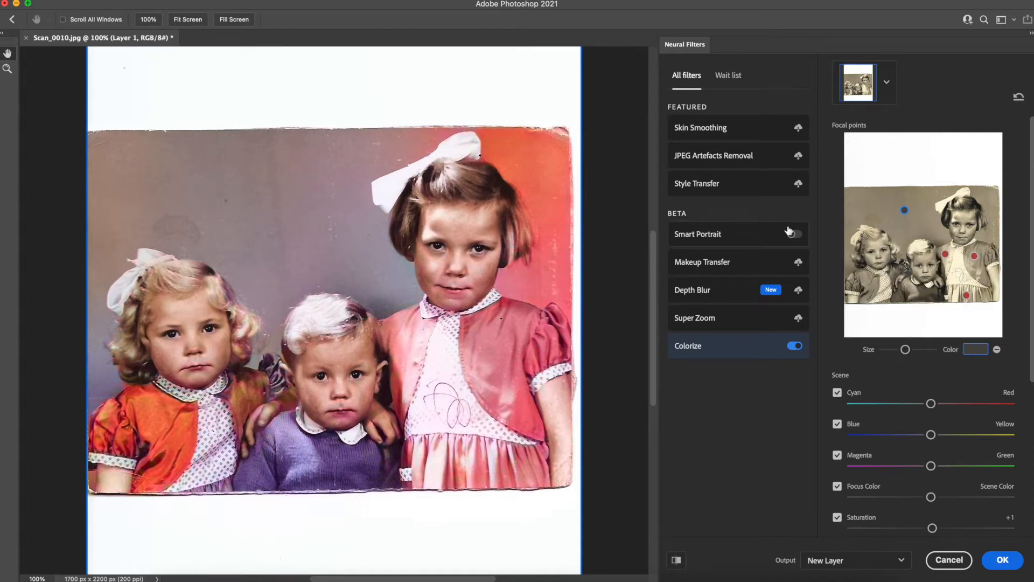
Add focal points on the photo's right edge beside the tallest girl and left edge by the smallest girl's shoulder; set the latter to b4ad93
{"action": "left_click", "coordinate": [994, 206]}
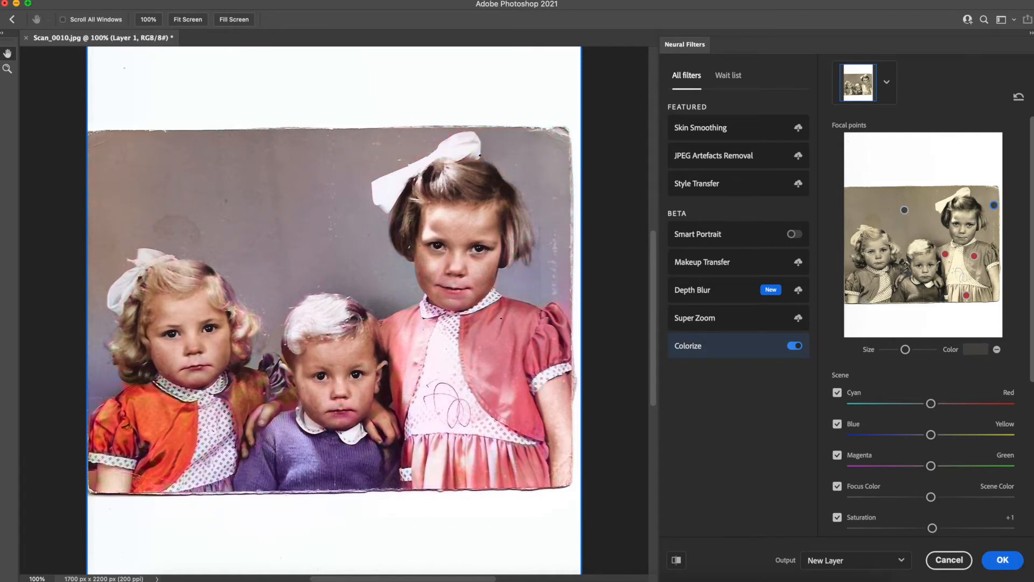
{"action": "left_click", "coordinate": [847, 269]}
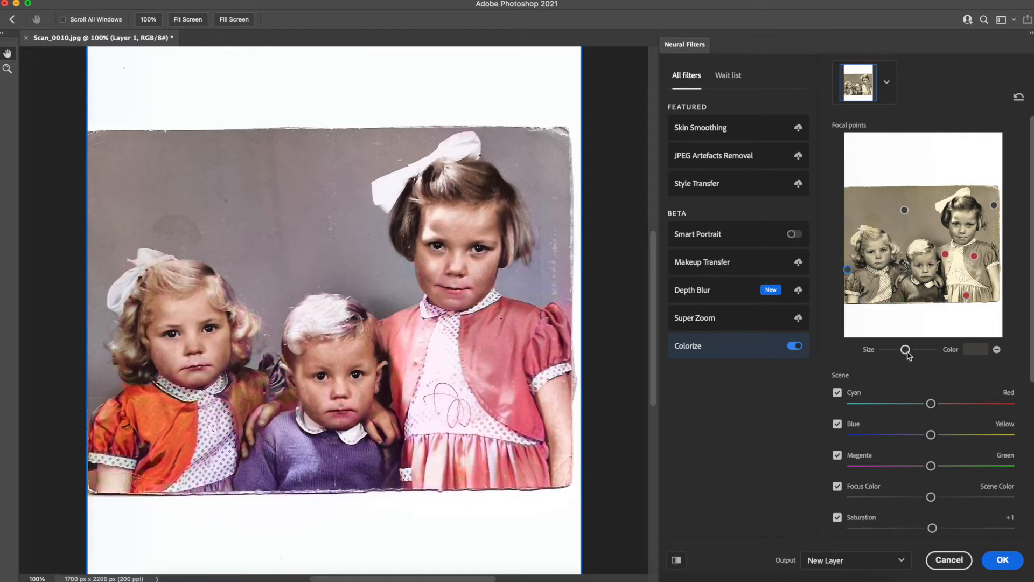
{"action": "left_click", "coordinate": [975, 349]}
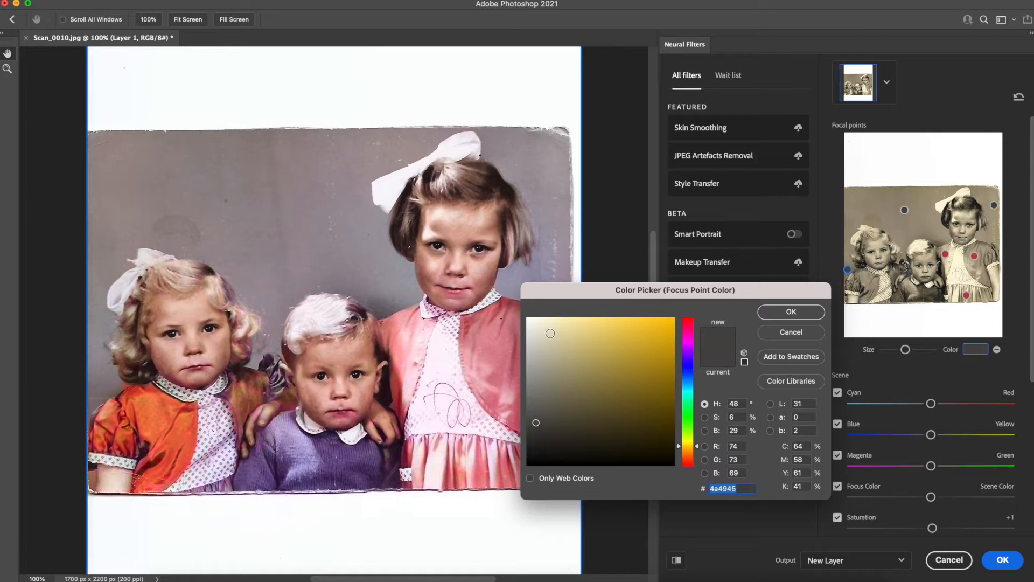
{"action": "left_click", "coordinate": [550, 333]}
{"action": "left_click", "coordinate": [541, 329]}
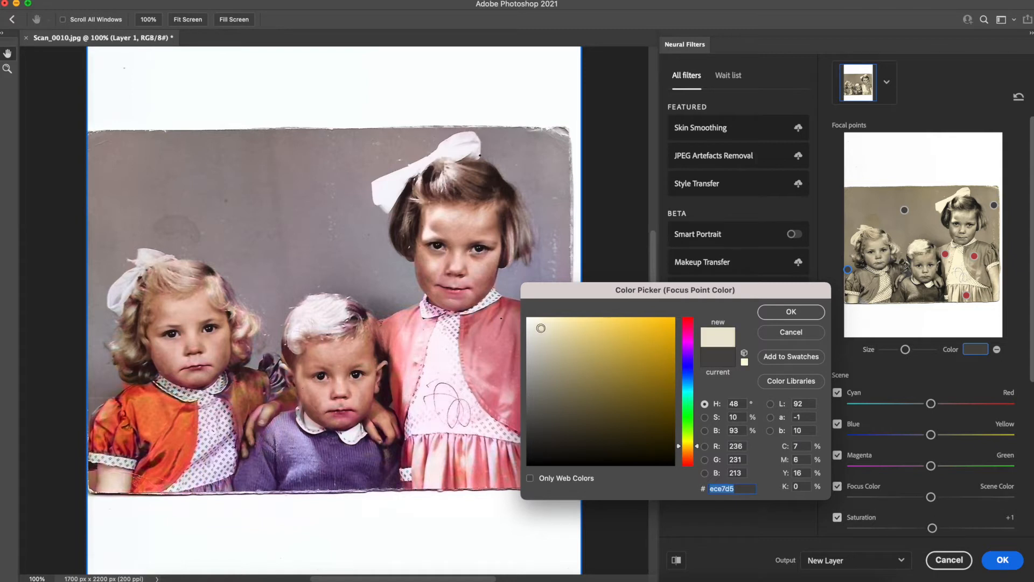
{"action": "left_click", "coordinate": [557, 368]}
{"action": "left_click", "coordinate": [554, 361]}
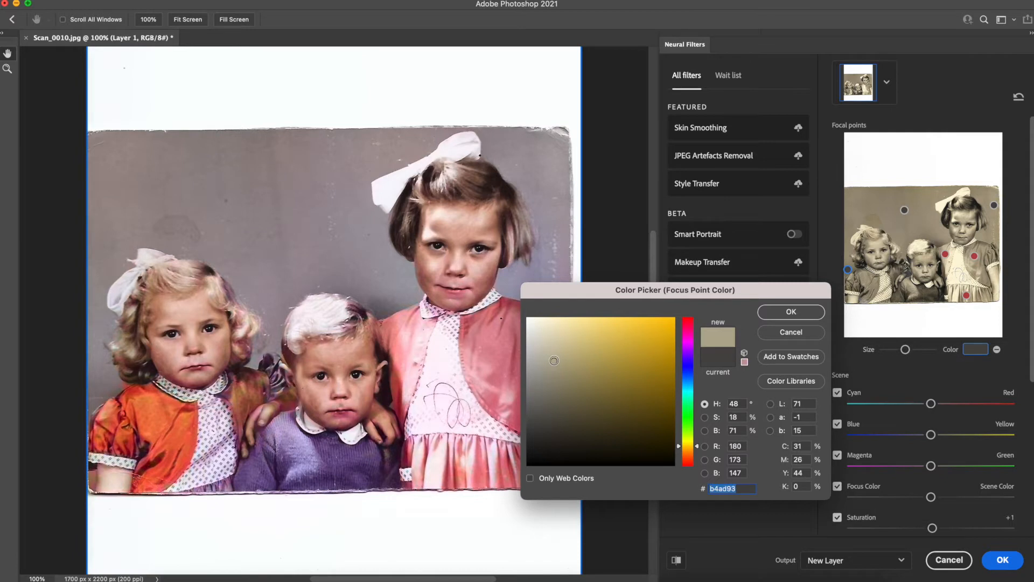
{"action": "left_click", "coordinate": [771, 316]}
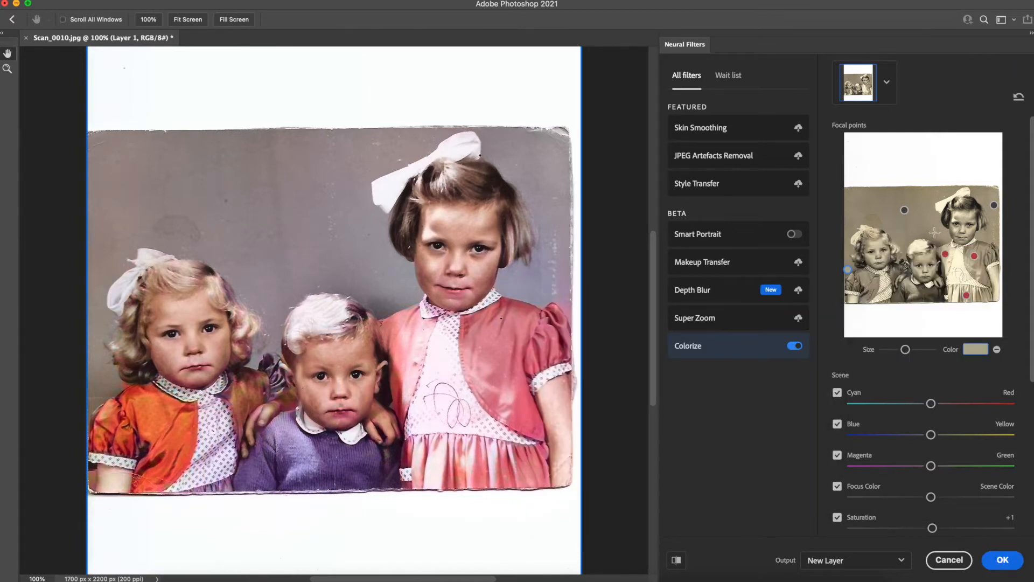
Change the color of the focal point by the smallest girl's shoulder to the blue-grey 8fa2a6
{"action": "left_click", "coordinate": [973, 350]}
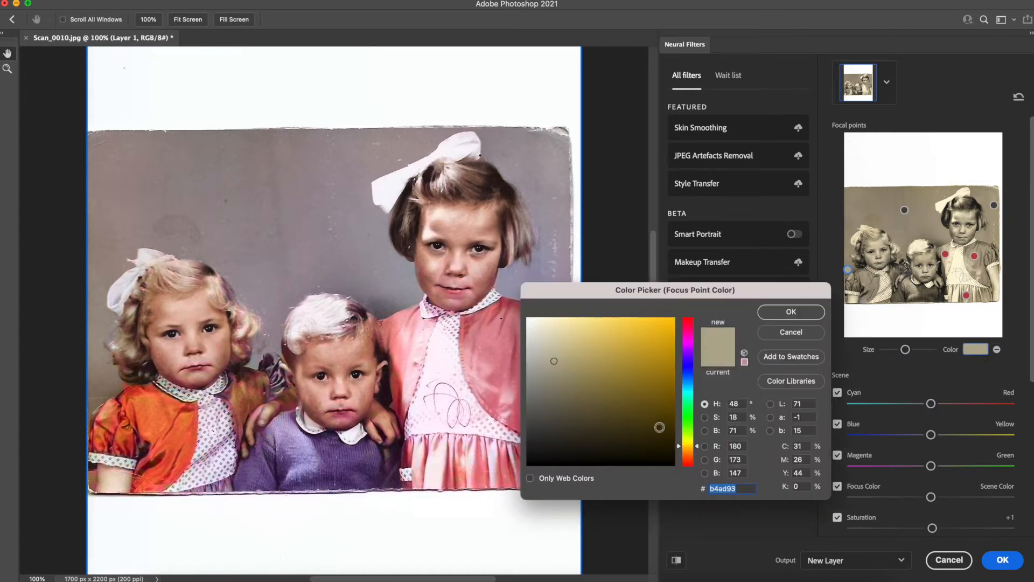
{"action": "left_click_drag", "start_coordinate": [696, 448], "coordinate": [695, 388]}
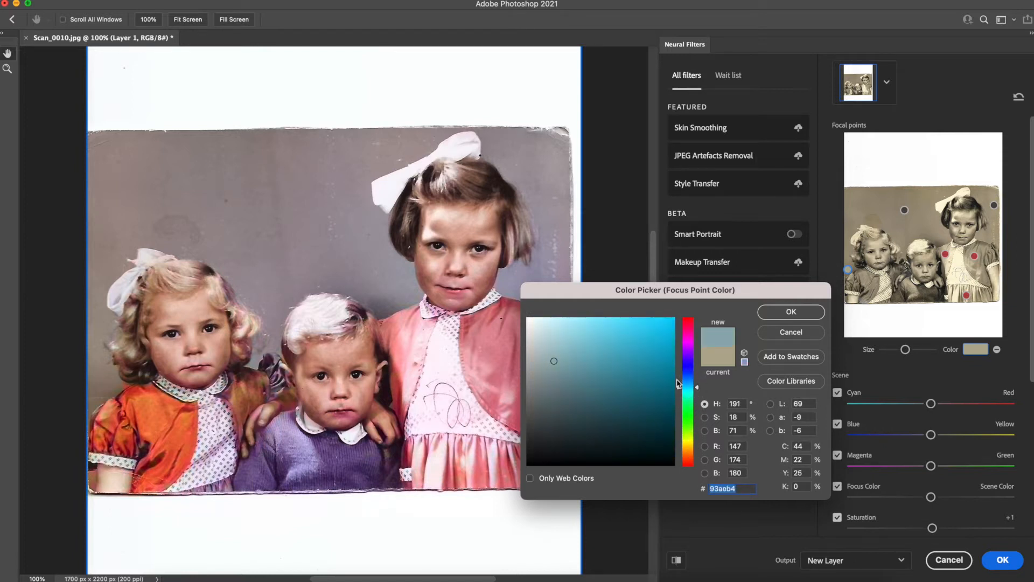
{"action": "left_click", "coordinate": [552, 342]}
{"action": "left_click", "coordinate": [561, 357]}
{"action": "left_click", "coordinate": [557, 366]}
{"action": "left_click", "coordinate": [547, 369]}
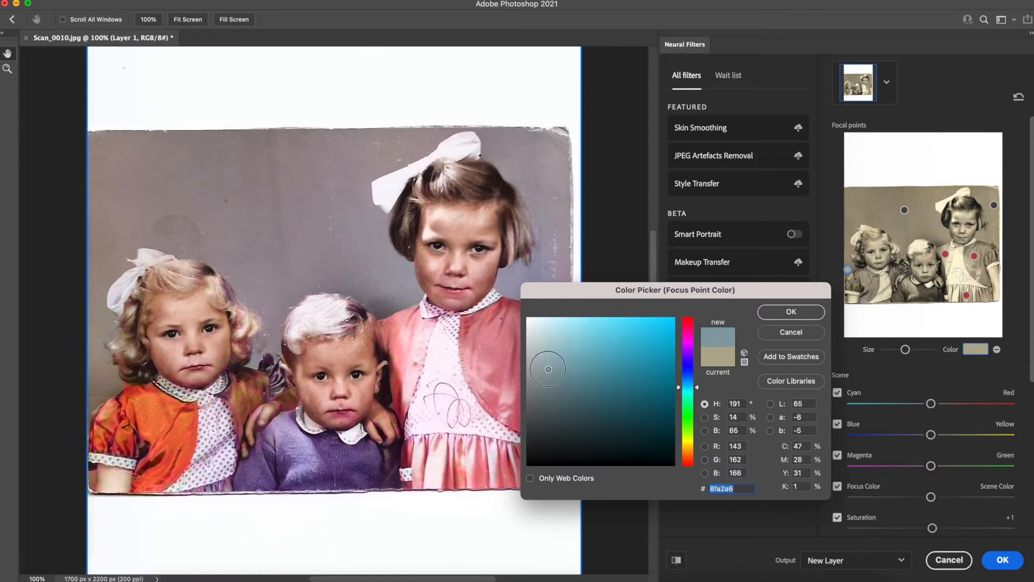
{"action": "left_click", "coordinate": [802, 312]}
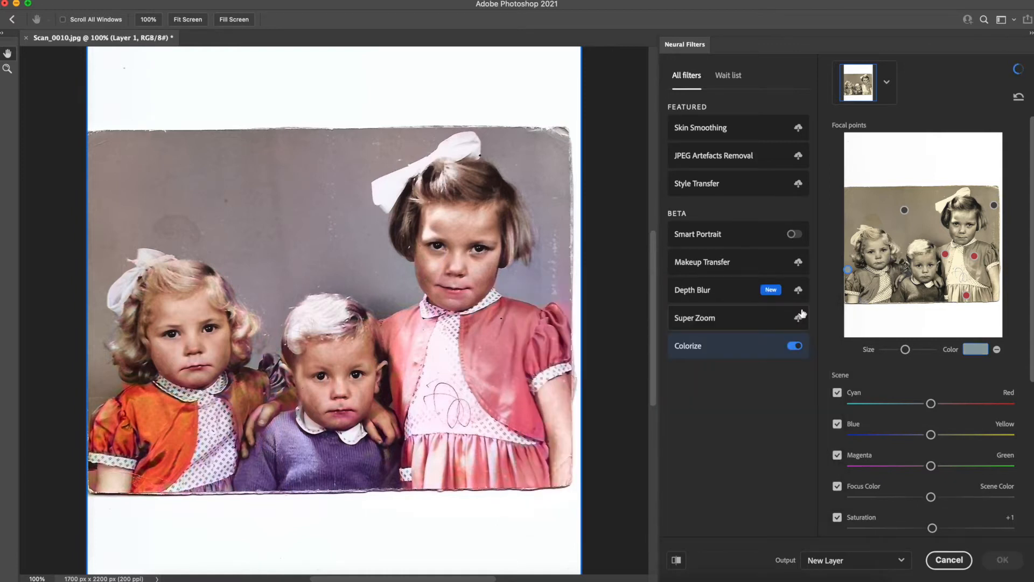
Set the backdrop focal point above the children to 8fa2a6, the same blue-grey as the point by the smallest girl's shoulder
{"action": "left_click", "coordinate": [976, 350]}
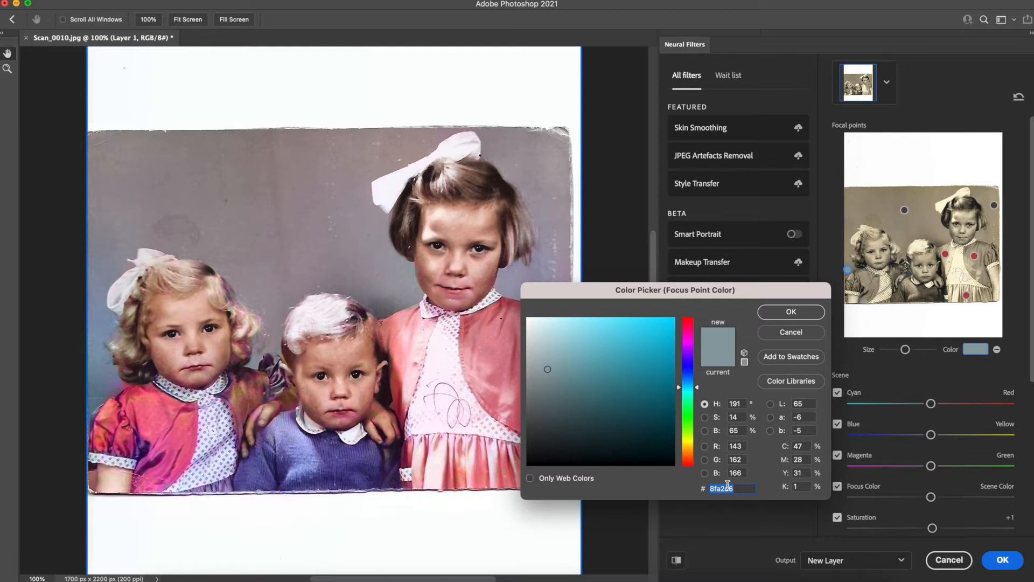
{"action": "left_click", "coordinate": [791, 312]}
{"action": "left_click", "coordinate": [905, 211]}
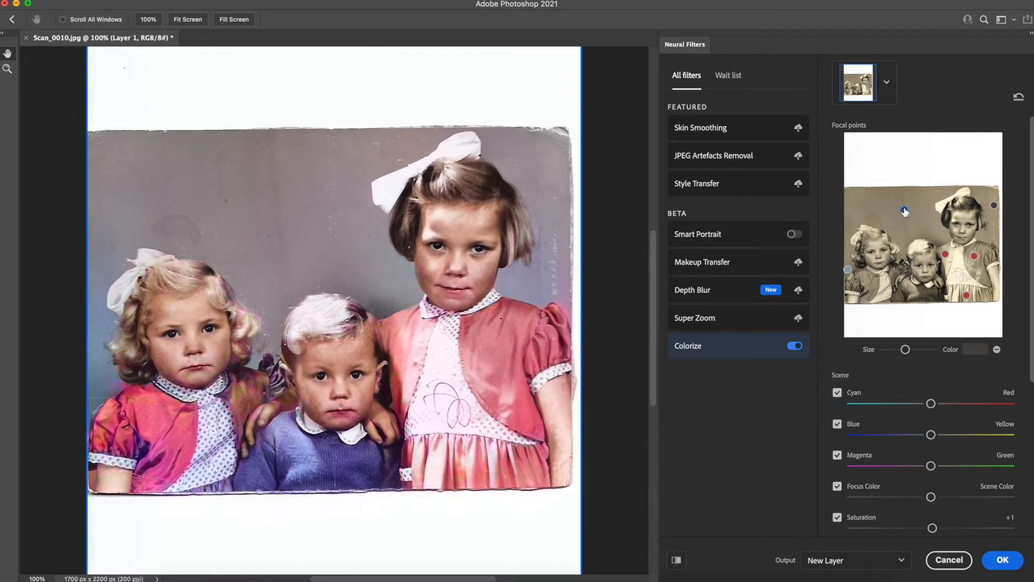
{"action": "left_click", "coordinate": [975, 349]}
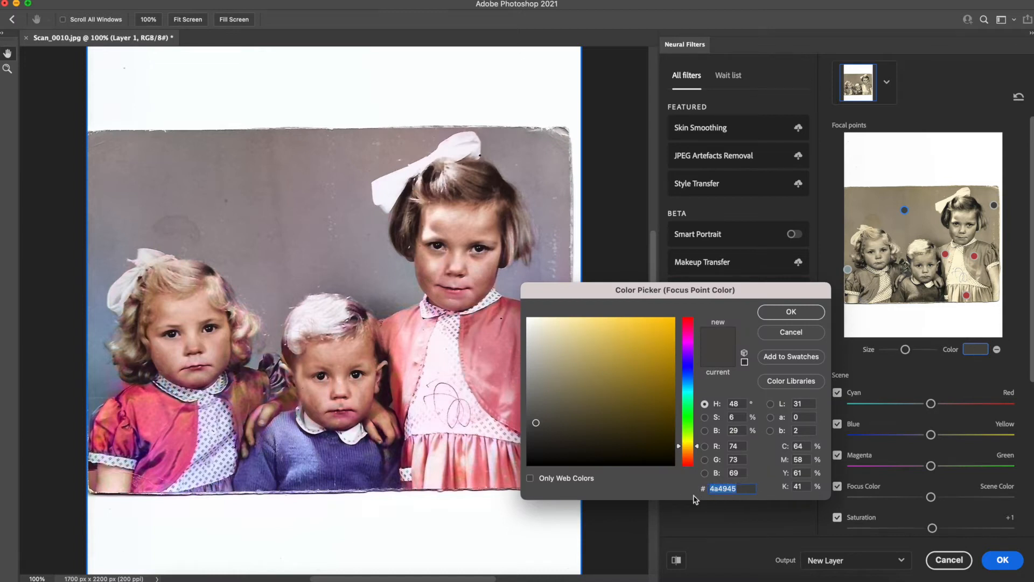
{"action": "type", "text": "8"}
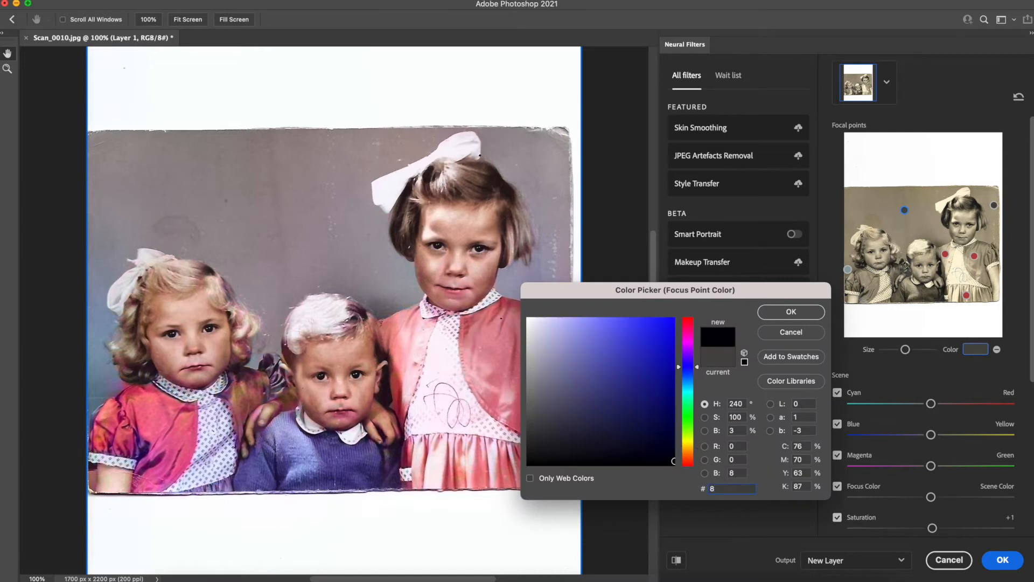
{"action": "type", "text": "fa"}
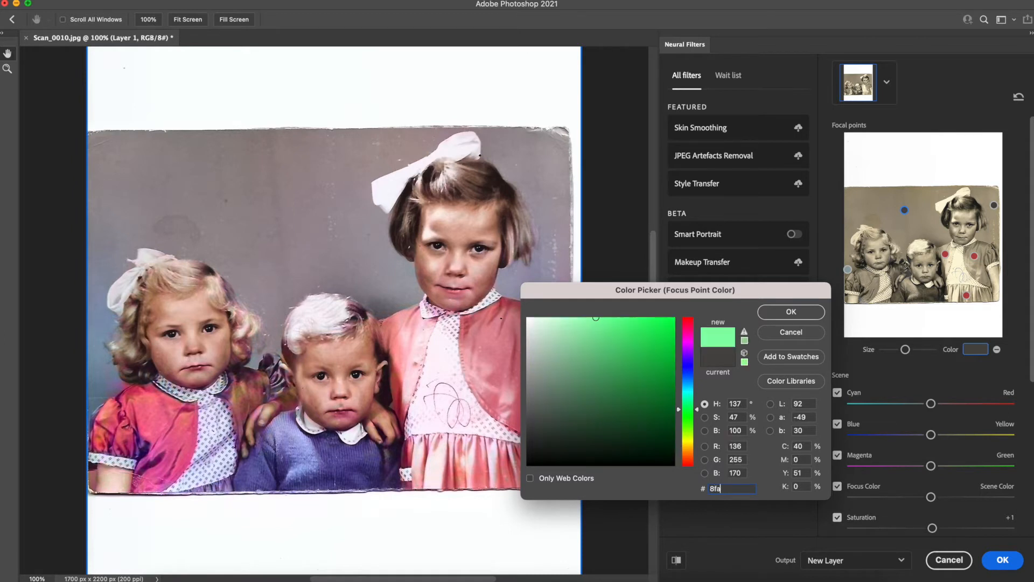
{"action": "type", "text": "2"}
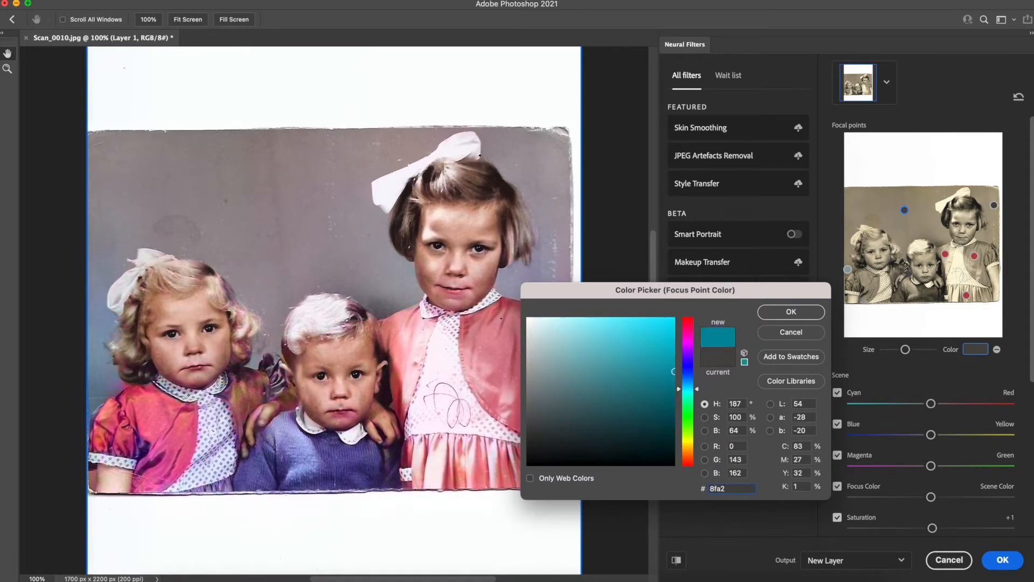
{"action": "type", "text": "a6"}
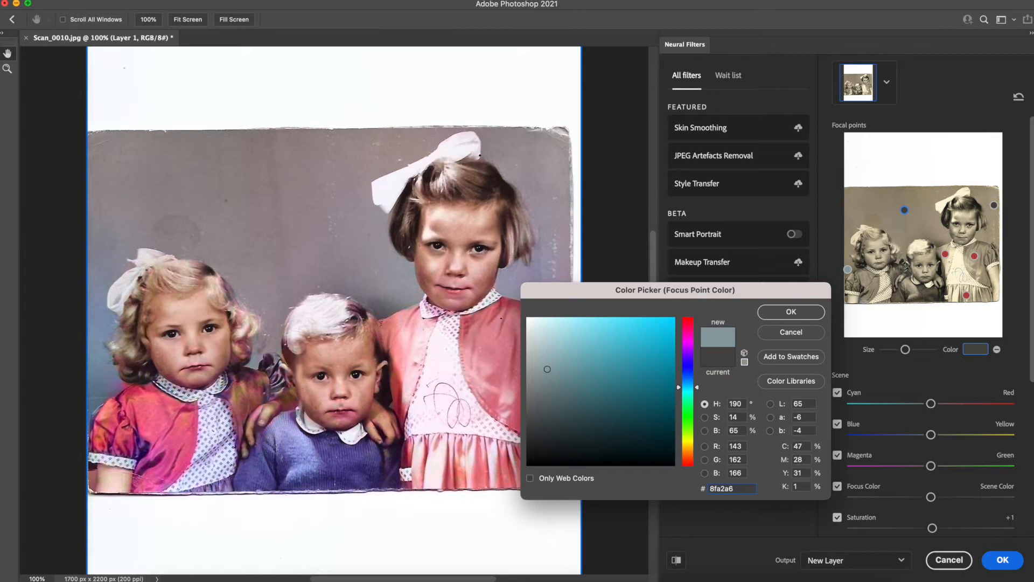
{"action": "key", "text": "Return"}
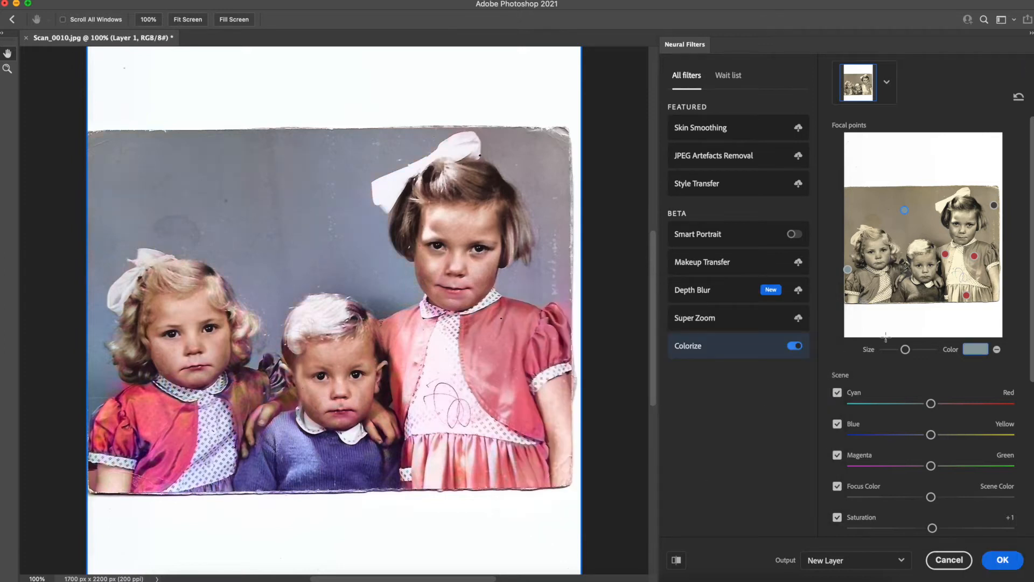
Set the color of the backdrop focal point beside the tallest girl to 8fa2a6
{"action": "left_click", "coordinate": [995, 205]}
{"action": "left_click", "coordinate": [975, 349]}
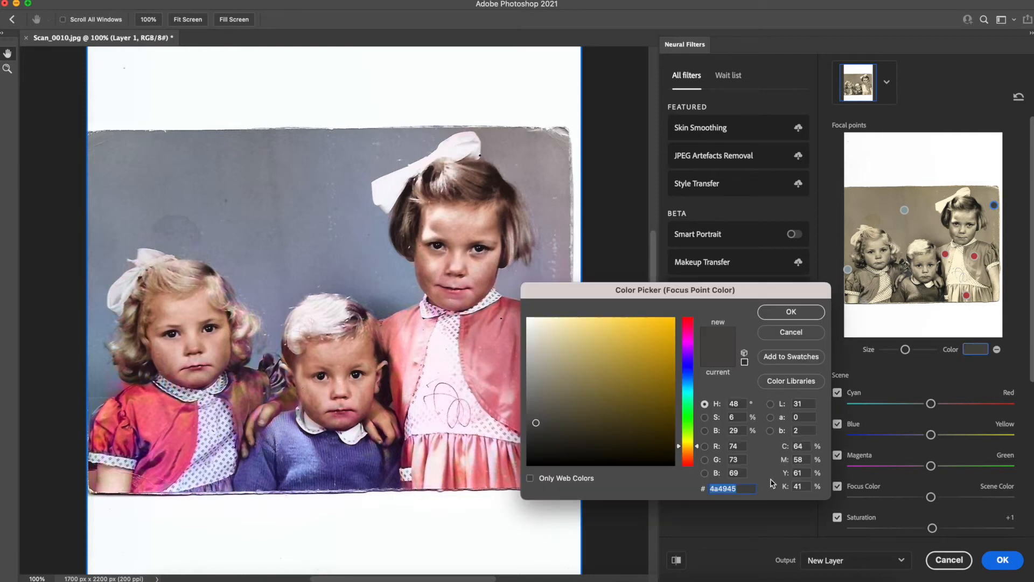
{"action": "type", "text": "8f"}
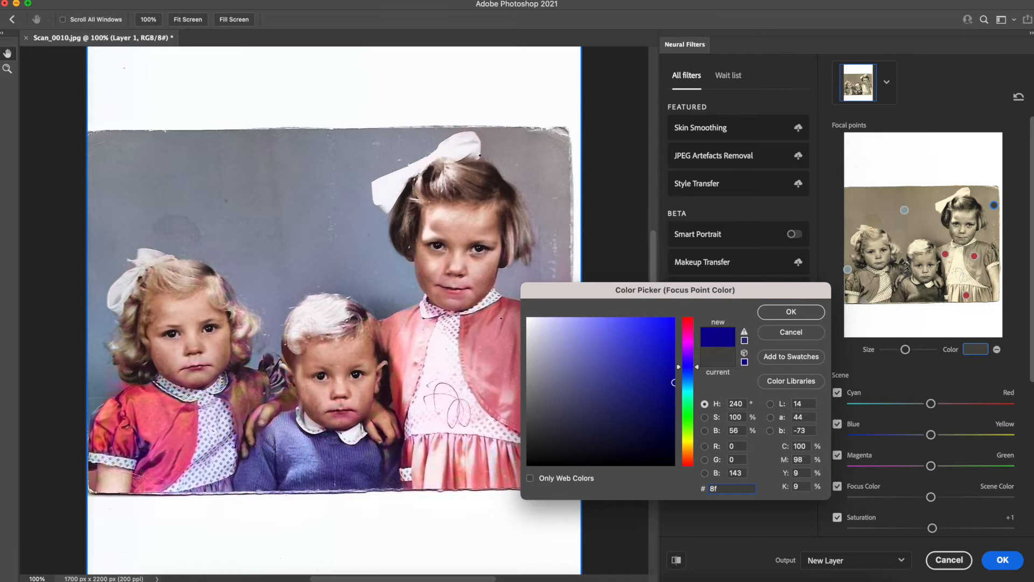
{"action": "type", "text": "a2a6"}
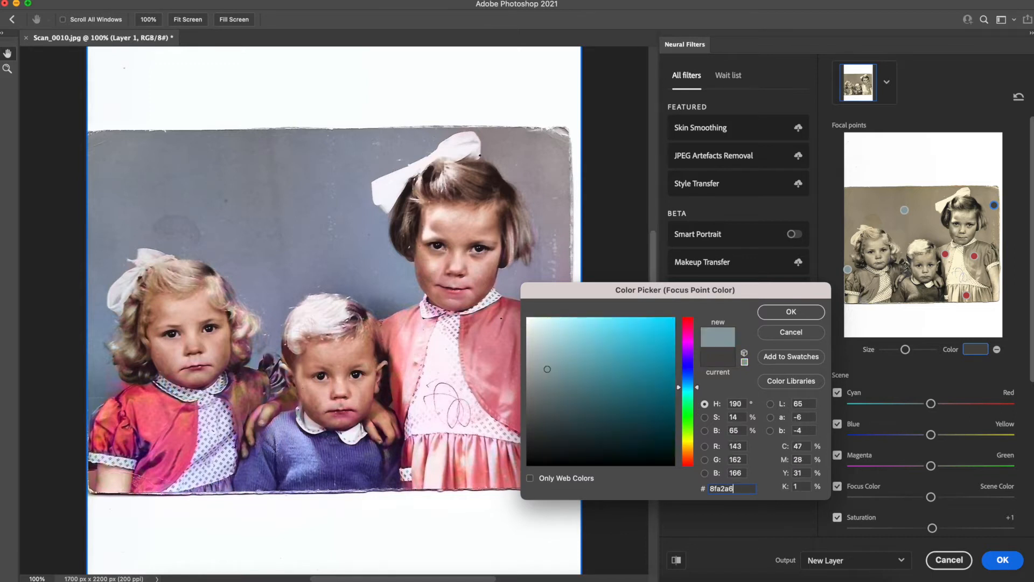
{"action": "key", "text": "Return"}
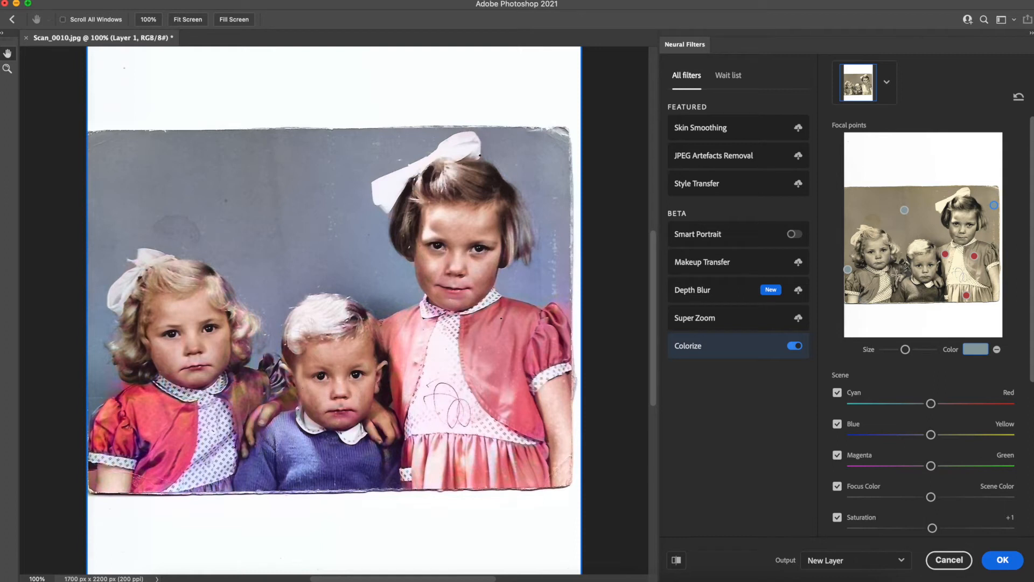
Add a focal point on the smallest girl's arm next to the boy and set its color to the pink f26889
{"action": "left_click", "coordinate": [896, 275]}
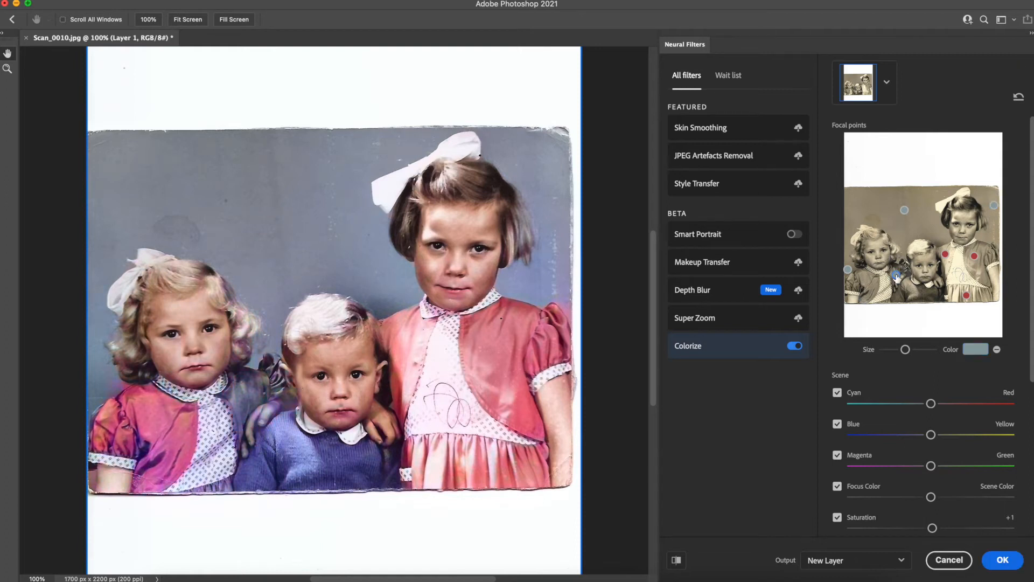
{"action": "left_click", "coordinate": [976, 349]}
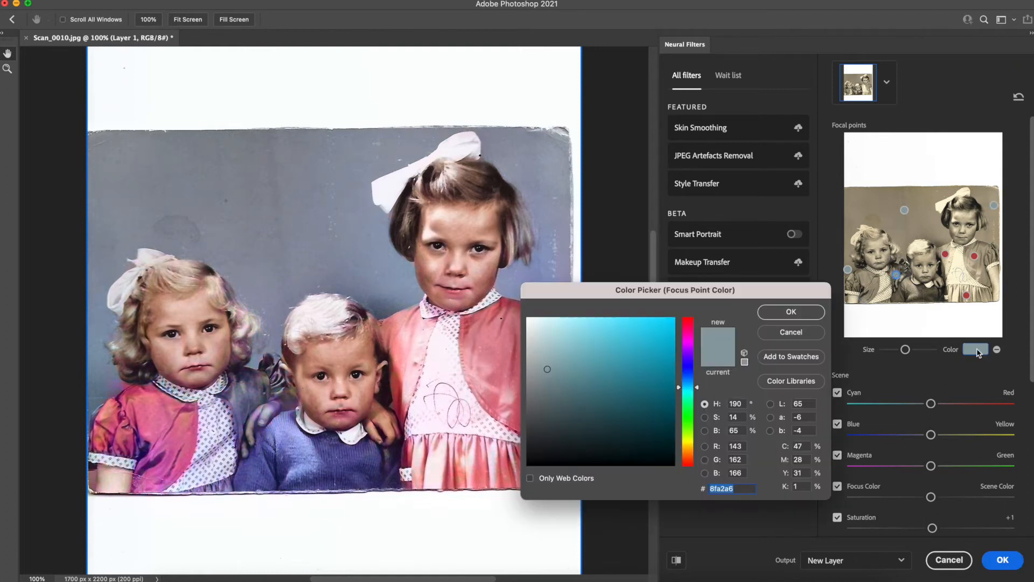
{"action": "left_click_drag", "start_coordinate": [697, 388], "coordinate": [695, 324]}
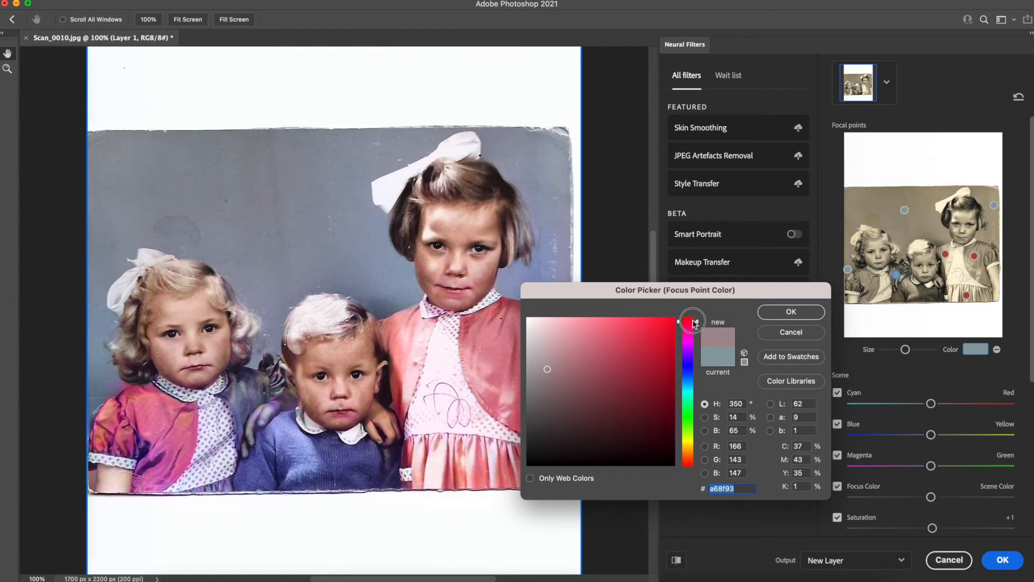
{"action": "left_click_drag", "start_coordinate": [628, 346], "coordinate": [611, 324]}
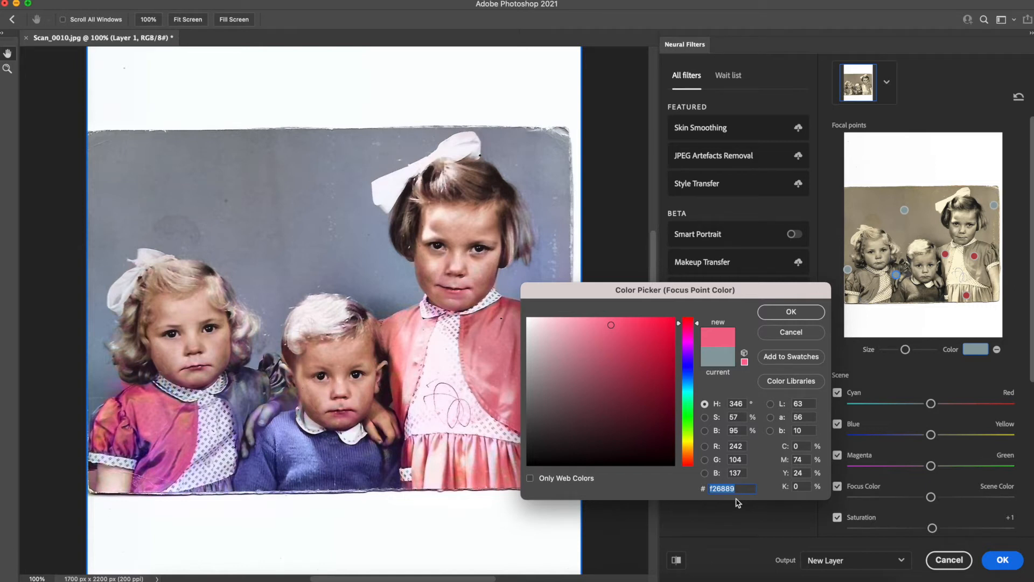
{"action": "left_click", "coordinate": [804, 311]}
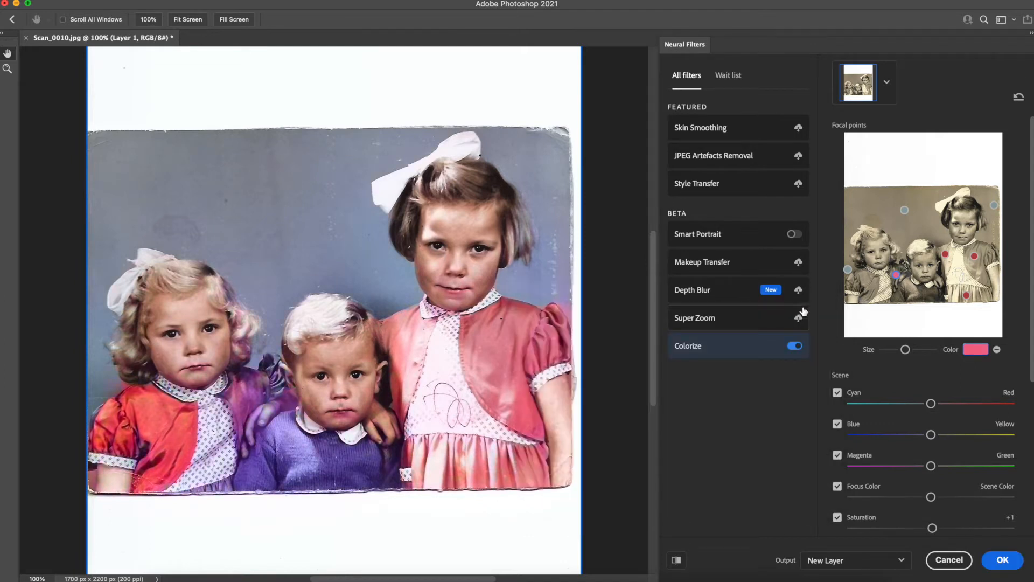
Set the focal point at the photo's left edge by the smallest girl's shoulder to f26889
{"action": "left_click", "coordinate": [848, 270]}
{"action": "left_click", "coordinate": [973, 349]}
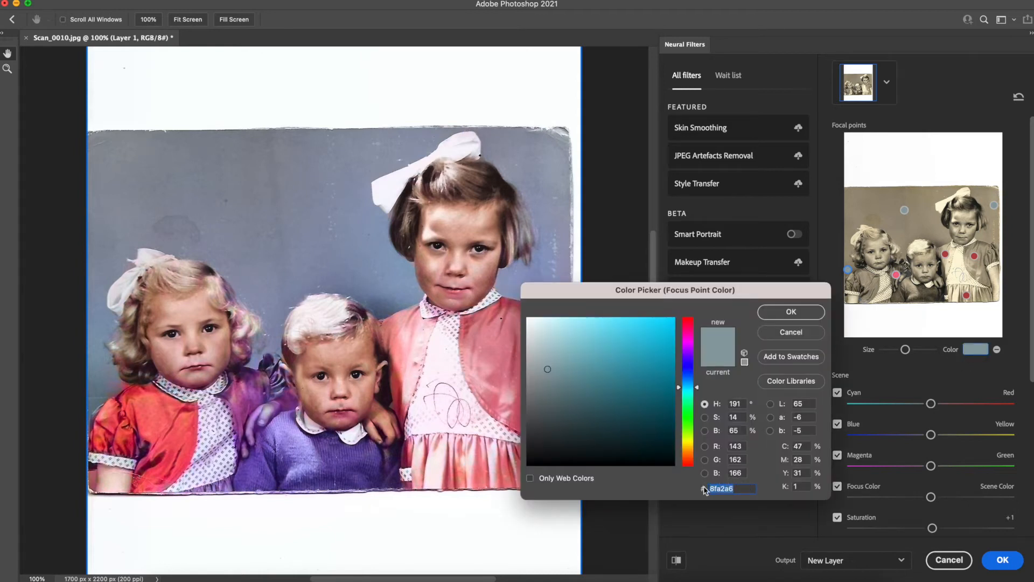
{"action": "type", "text": "f2"}
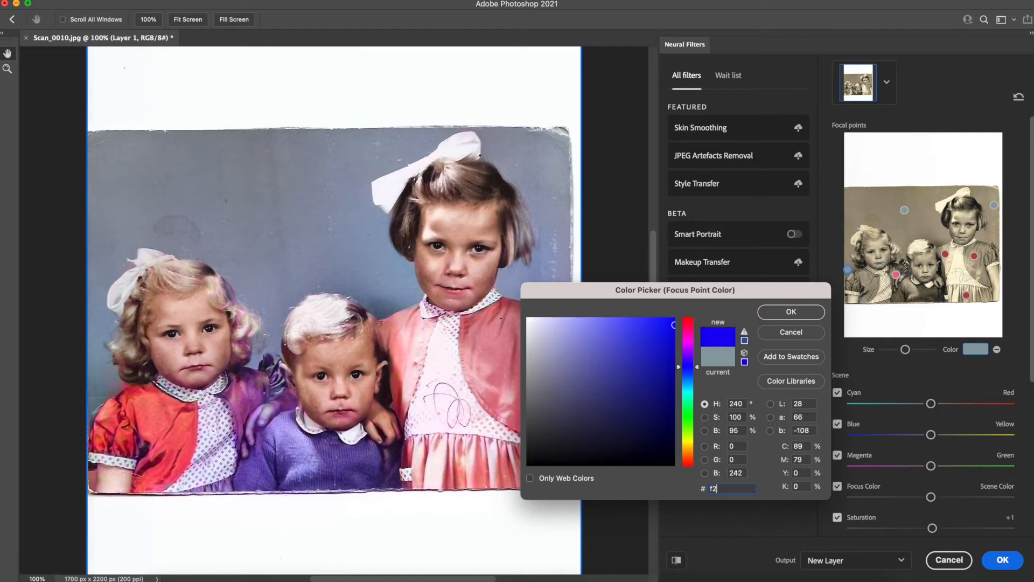
{"action": "type", "text": "6"}
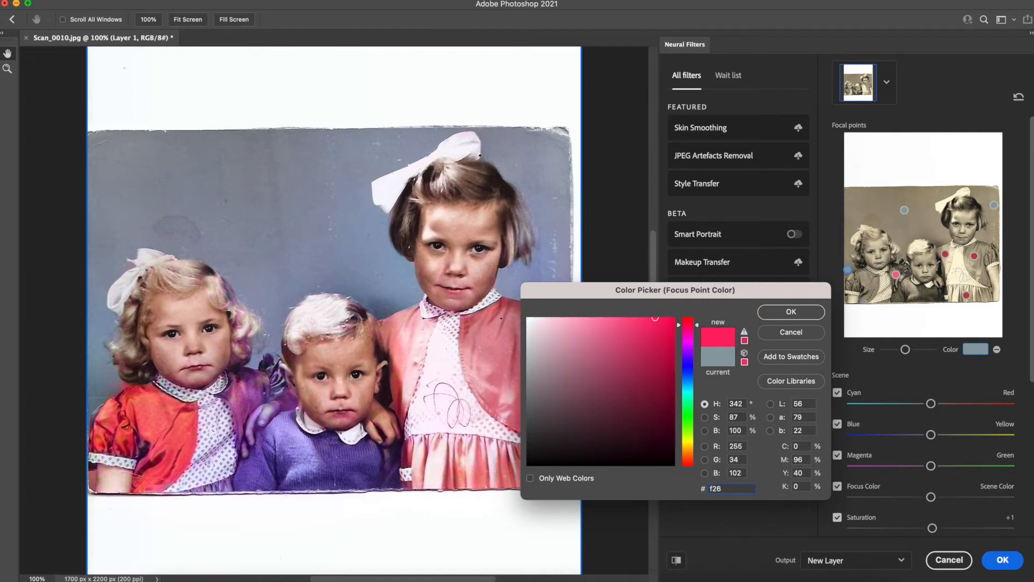
{"action": "type", "text": "889"}
{"action": "key", "text": "Return"}
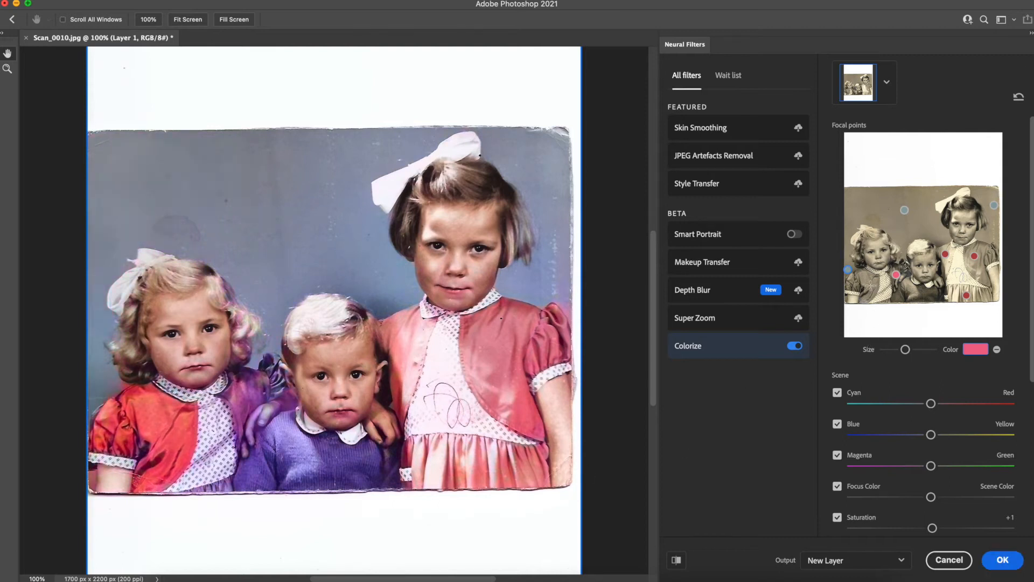
Add a pink focal point on the smallest girl's jacket and set the scene Saturation to -2
{"action": "left_click", "coordinate": [871, 282]}
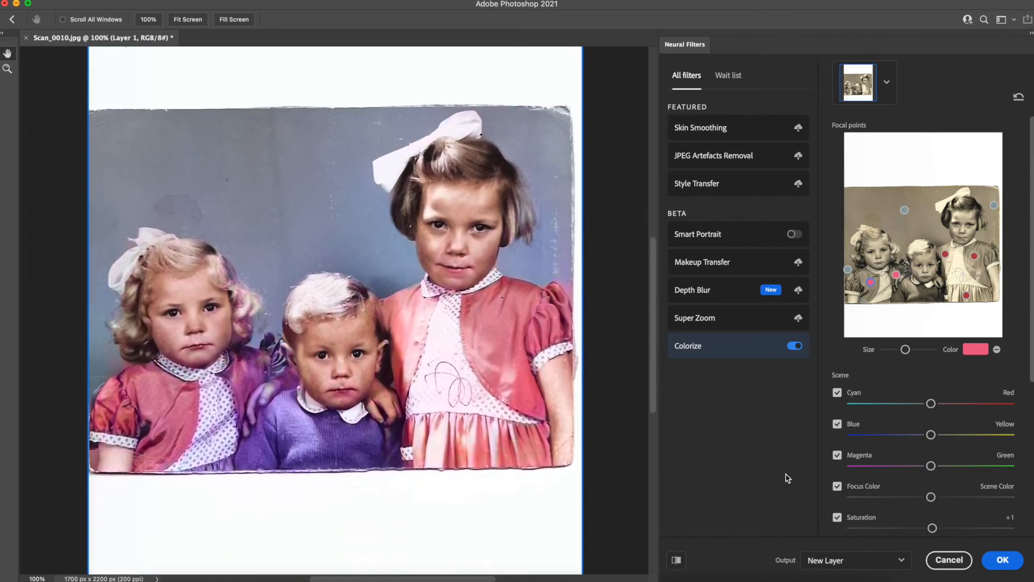
{"action": "scroll", "coordinate": [963, 472], "scroll_direction": "down", "scroll_amount": 4}
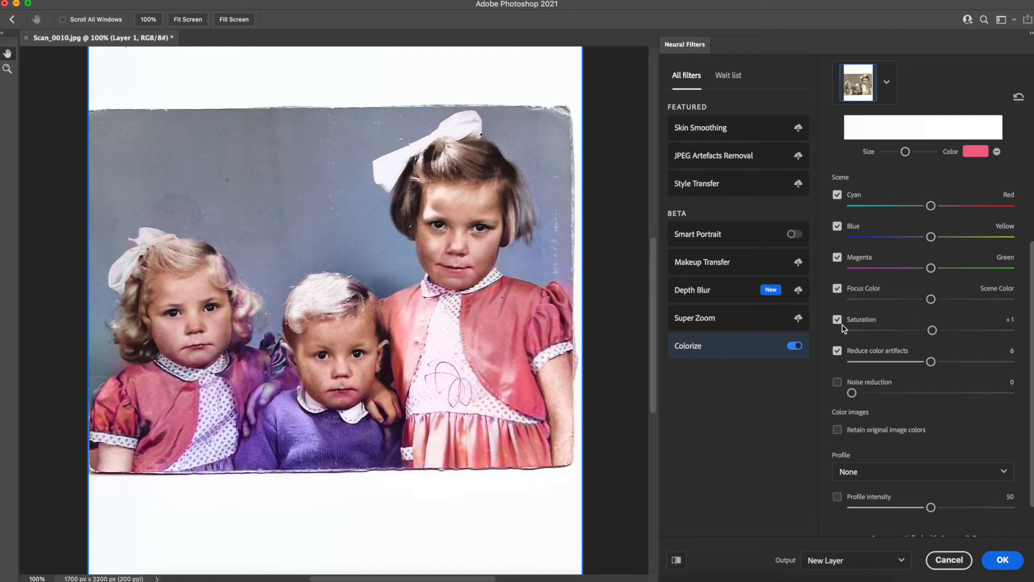
{"action": "mouse_move", "coordinate": [932, 330]}
{"action": "left_mouse_down"}
{"action": "mouse_move", "coordinate": [955, 333]}
{"action": "mouse_move", "coordinate": [905, 334]}
{"action": "mouse_move", "coordinate": [943, 335]}
{"action": "left_mouse_up"}
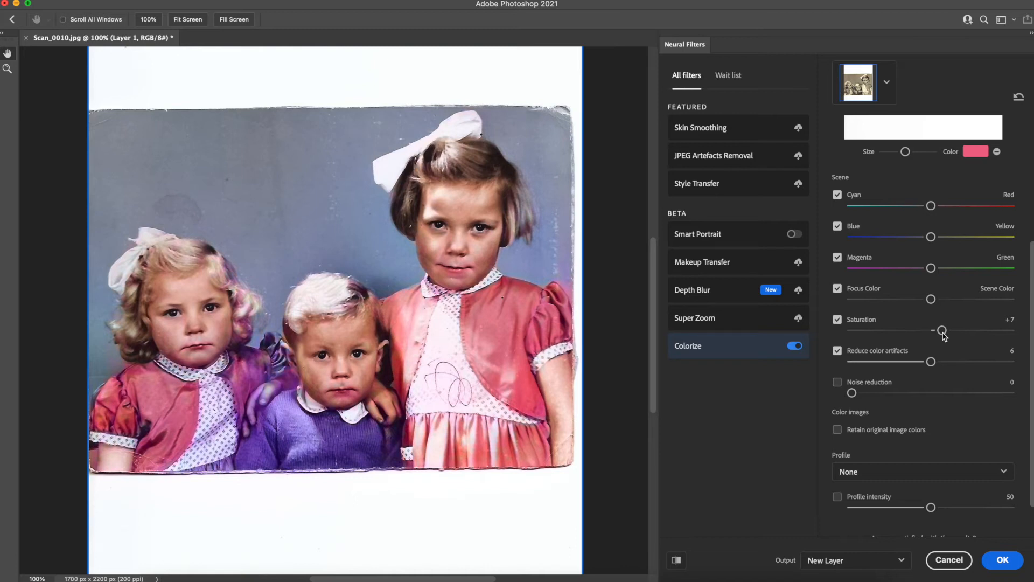
{"action": "left_click_drag", "start_coordinate": [943, 334], "coordinate": [923, 335]}
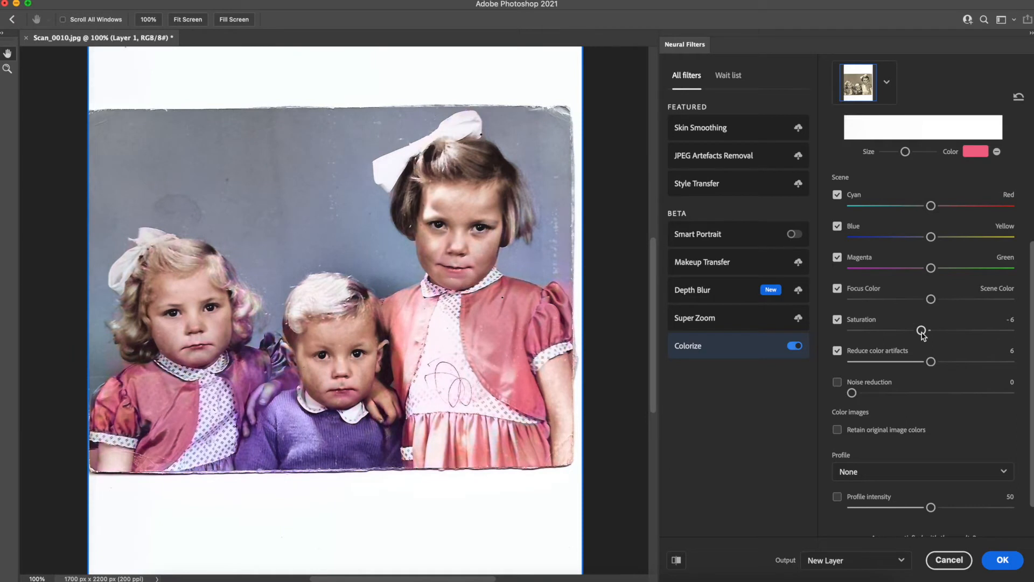
{"action": "left_click_drag", "start_coordinate": [922, 335], "coordinate": [926, 334]}
{"action": "left_click_drag", "start_coordinate": [926, 335], "coordinate": [928, 334]}
Apply the Colorize filter with its output on a new layer
{"action": "scroll", "coordinate": [859, 393], "scroll_direction": "up", "scroll_amount": 5}
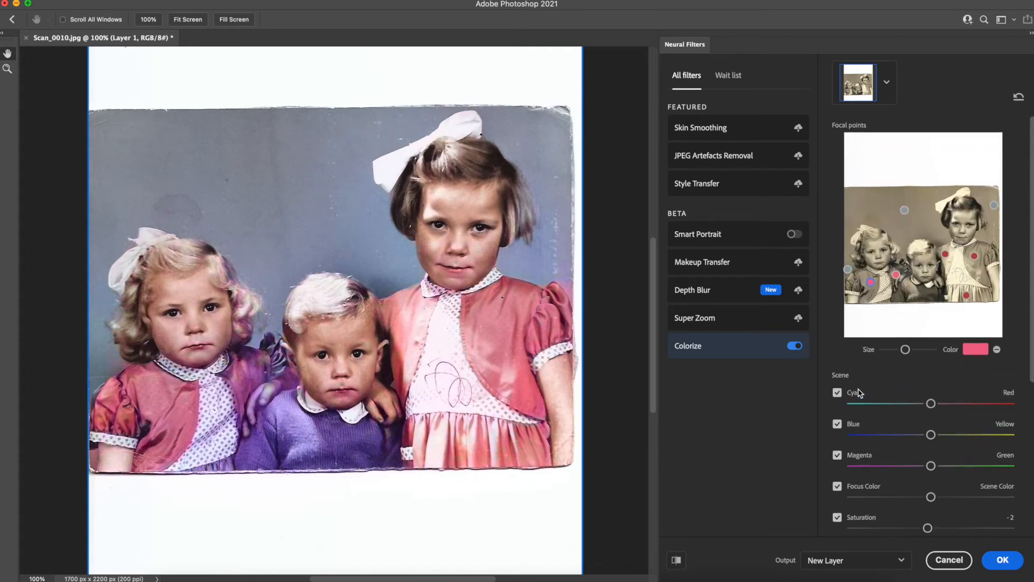
{"action": "scroll", "coordinate": [860, 394], "scroll_direction": "down", "scroll_amount": 5}
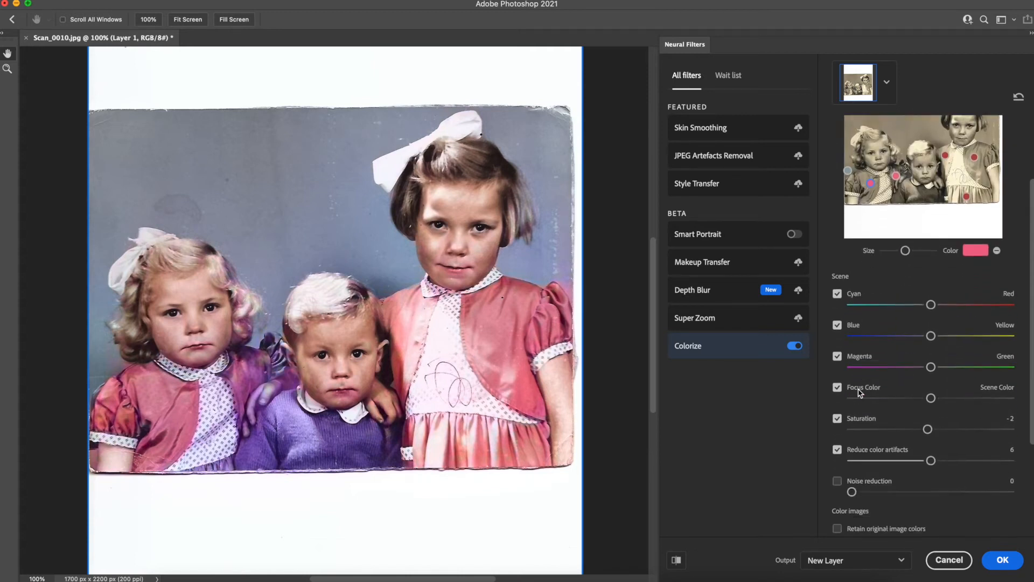
{"action": "scroll", "coordinate": [860, 394], "scroll_direction": "down", "scroll_amount": 2}
{"action": "left_click", "coordinate": [1001, 562]}
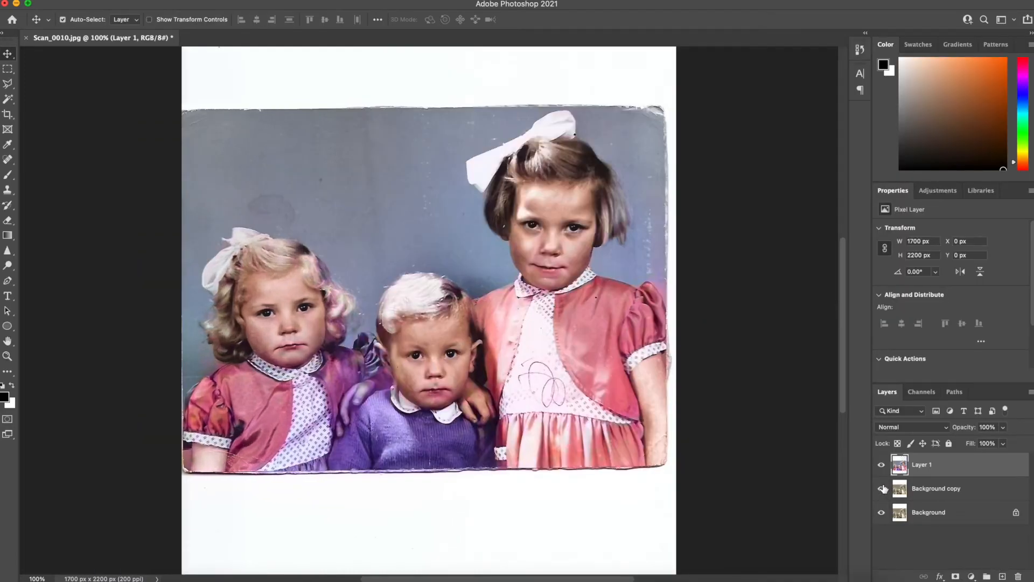
Compare the colorized Layer 1 with the original photo by toggling the layer's visibility several times
{"action": "left_click", "coordinate": [881, 466]}
{"action": "left_click", "coordinate": [882, 466]}
{"action": "left_click", "coordinate": [881, 465]}
{"action": "left_click", "coordinate": [882, 466]}
{"action": "left_click", "coordinate": [881, 465]}
{"action": "left_click", "coordinate": [882, 466]}
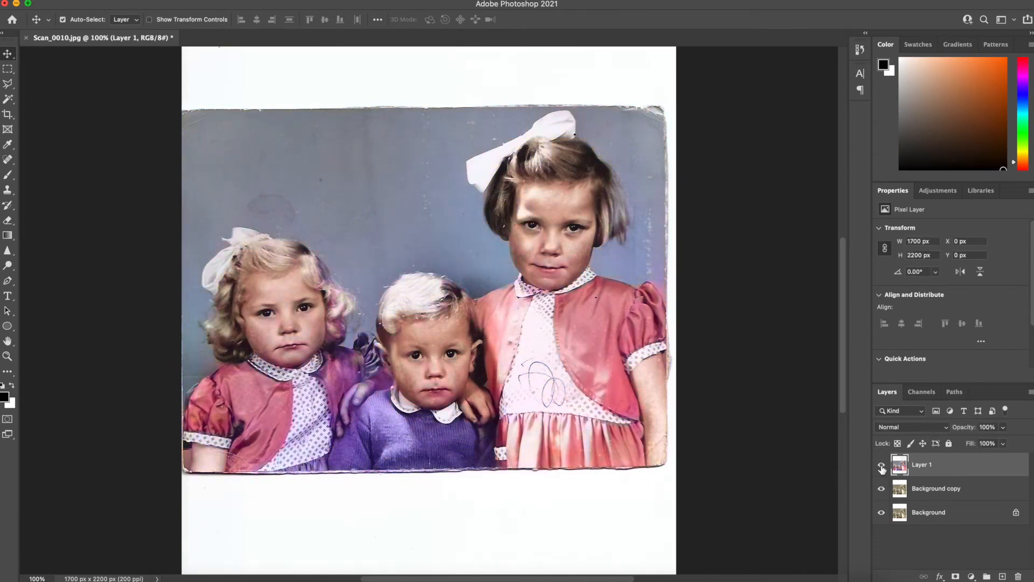
Merge Layer 1 with the Background copy layer
{"action": "left_click", "coordinate": [942, 489], "text": "super"}
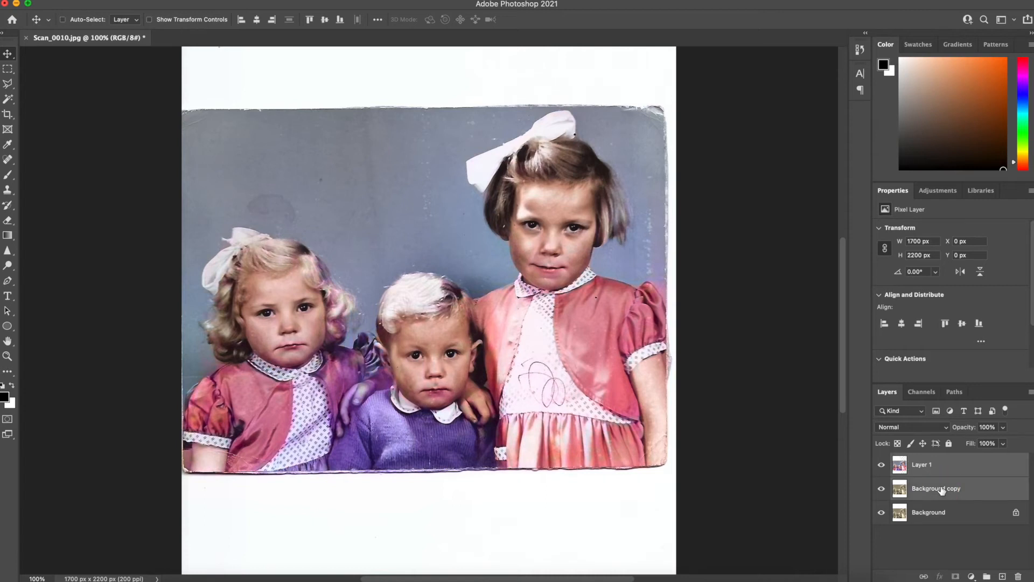
{"action": "key", "text": "super+e"}
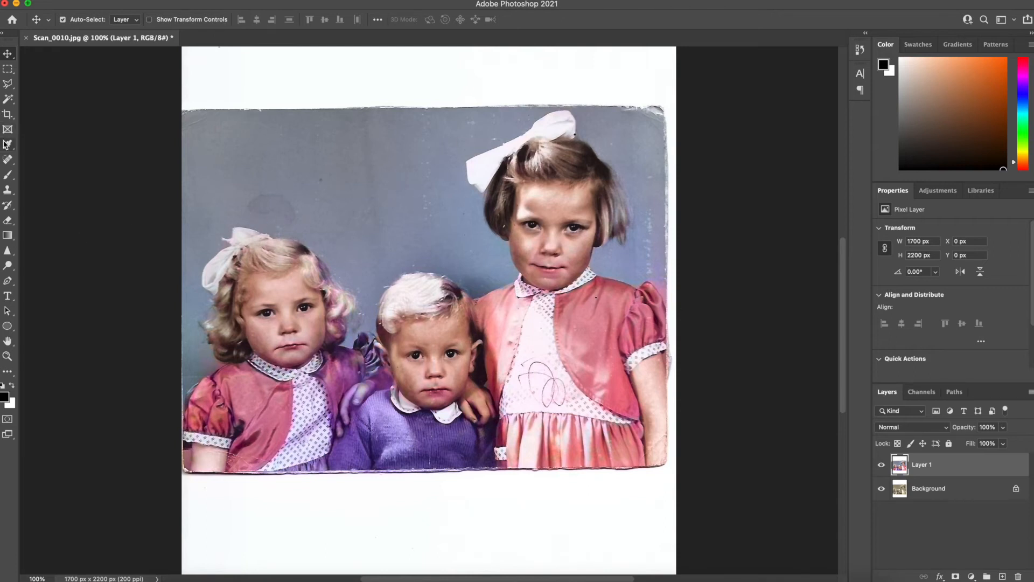
With a smaller Spot Healing Brush, heal the white specks and dark spots on the backdrop between the two girls
{"action": "left_click", "coordinate": [8, 162]}
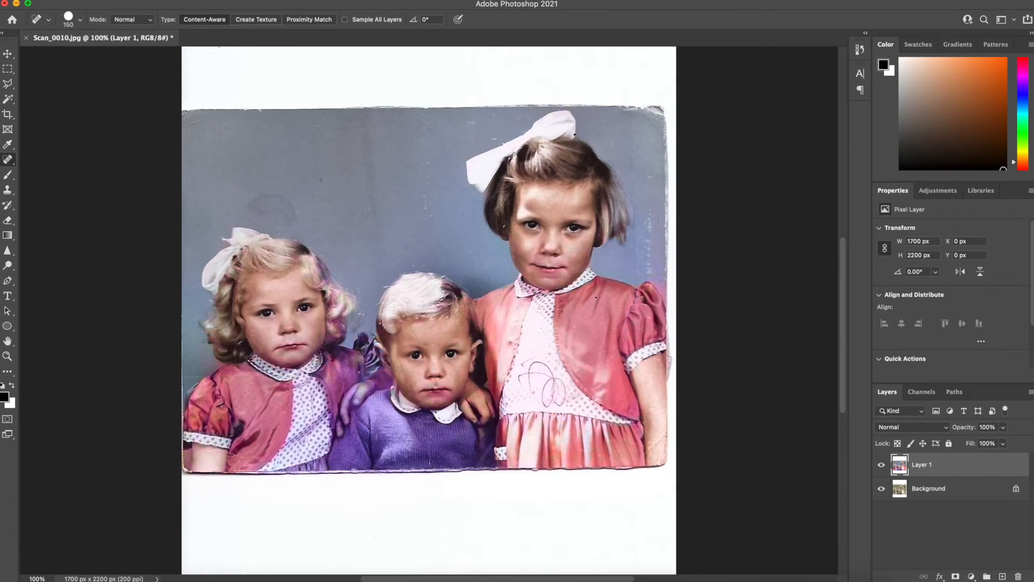
{"action": "key", "text": "bracketleft"}
{"action": "mouse_move", "coordinate": [648, 219]}
{"action": "left_mouse_down"}
{"action": "mouse_move", "coordinate": [649, 271]}
{"action": "mouse_move", "coordinate": [648, 222]}
{"action": "left_mouse_up"}
{"action": "scroll", "coordinate": [323, 180], "scroll_direction": "up", "scroll_amount": 1}
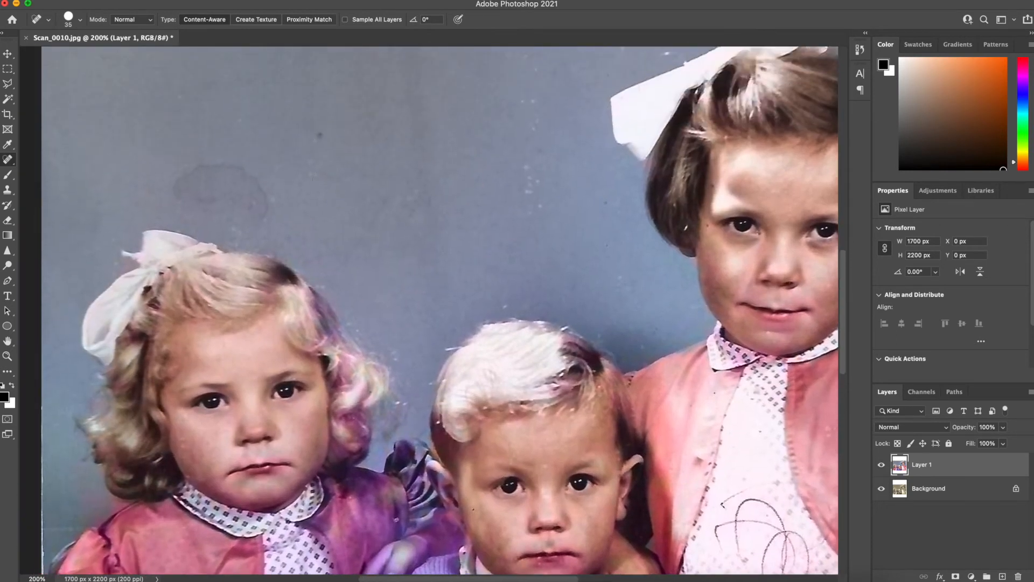
{"action": "left_click_drag", "start_coordinate": [540, 206], "coordinate": [528, 158]}
{"action": "left_click", "coordinate": [605, 203]}
{"action": "left_click", "coordinate": [319, 134]}
{"action": "left_click", "coordinate": [315, 173]}
{"action": "left_click", "coordinate": [311, 162]}
Heal the specks around the tallest girl's bow, in her hair and on the backdrop beside her
{"action": "scroll", "coordinate": [431, 310], "scroll_direction": "up", "scroll_amount": 5}
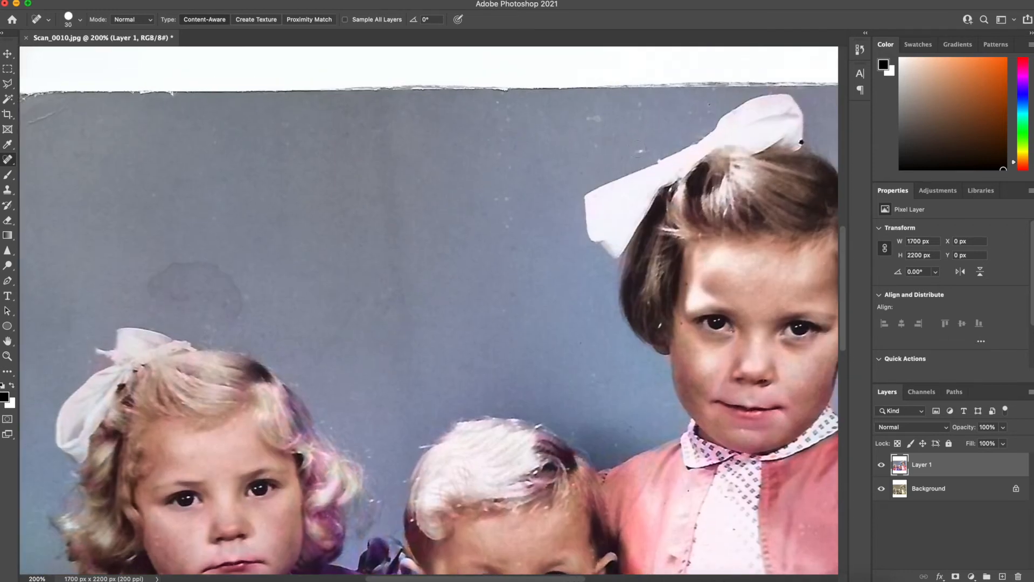
{"action": "left_click", "coordinate": [643, 152]}
{"action": "left_click", "coordinate": [596, 146]}
{"action": "left_click", "coordinate": [597, 117]}
{"action": "left_click", "coordinate": [511, 222]}
{"action": "left_click", "coordinate": [510, 196]}
{"action": "left_click", "coordinate": [514, 249]}
{"action": "left_click", "coordinate": [486, 215]}
{"action": "left_click", "coordinate": [510, 167]}
{"action": "left_click", "coordinate": [500, 154]}
{"action": "left_click", "coordinate": [660, 324]}
Heal the remaining small specks on the backdrop above the boy and beside the tallest girl's head
{"action": "scroll", "coordinate": [636, 261], "scroll_direction": "up", "scroll_amount": 3}
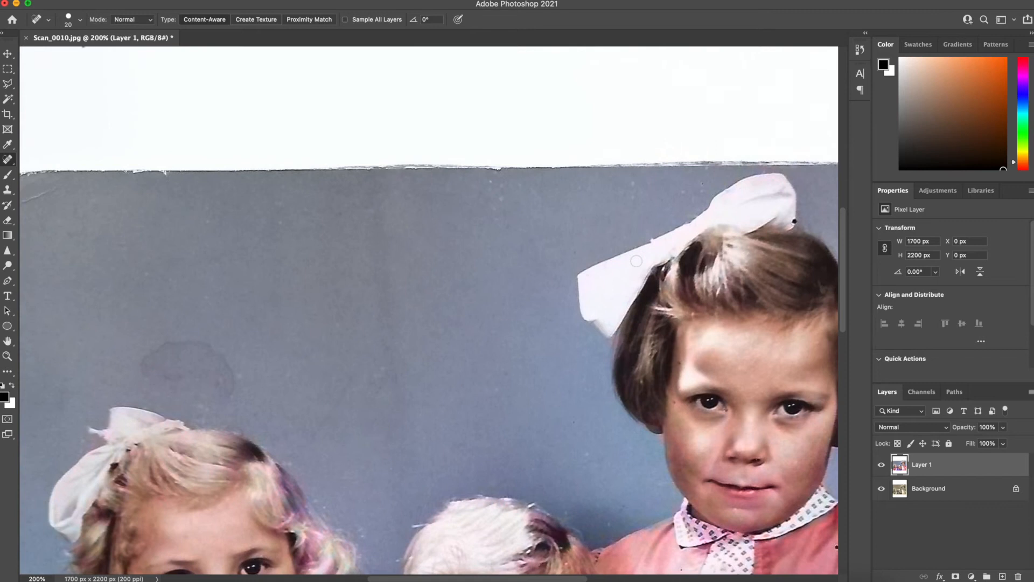
{"action": "left_click", "coordinate": [503, 197]}
{"action": "left_click", "coordinate": [490, 181]}
{"action": "left_click", "coordinate": [495, 208]}
{"action": "left_click", "coordinate": [496, 388]}
{"action": "left_click", "coordinate": [585, 454]}
{"action": "left_click", "coordinate": [609, 524]}
Heal the round dark stain on the backdrop above the smallest girl using an enlarged brush
{"action": "mouse_move", "coordinate": [226, 404]}
{"action": "left_mouse_down"}
{"action": "mouse_move", "coordinate": [229, 374]}
{"action": "mouse_move", "coordinate": [200, 344]}
{"action": "mouse_move", "coordinate": [153, 351]}
{"action": "mouse_move", "coordinate": [145, 371]}
{"action": "left_mouse_up"}
{"action": "key", "text": "bracketright"}
{"action": "key", "text": "bracketright"}
{"action": "key", "text": "bracketright"}
{"action": "left_click_drag", "start_coordinate": [245, 376], "coordinate": [153, 366]}
{"action": "scroll", "coordinate": [363, 333], "scroll_direction": "left", "scroll_amount": 5}
{"action": "scroll", "coordinate": [363, 333], "scroll_direction": "down", "scroll_amount": 2}
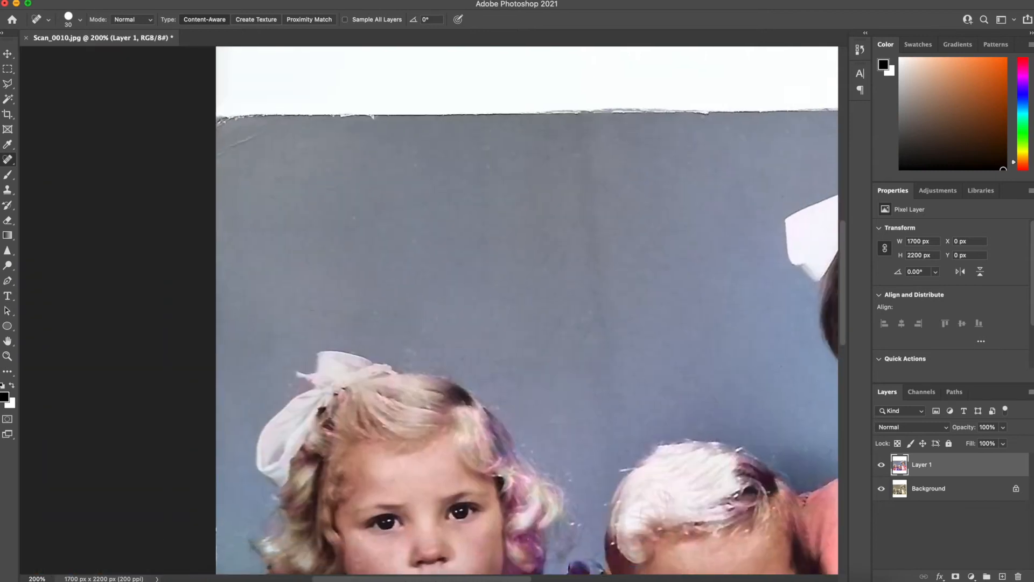
{"action": "scroll", "coordinate": [527, 311], "scroll_direction": "down", "scroll_amount": 2}
{"action": "left_click_drag", "start_coordinate": [402, 301], "coordinate": [416, 267]}
Heal the white strip along the photo's left edge beside the smallest girl
{"action": "scroll", "coordinate": [490, 272], "scroll_direction": "down", "scroll_amount": 3}
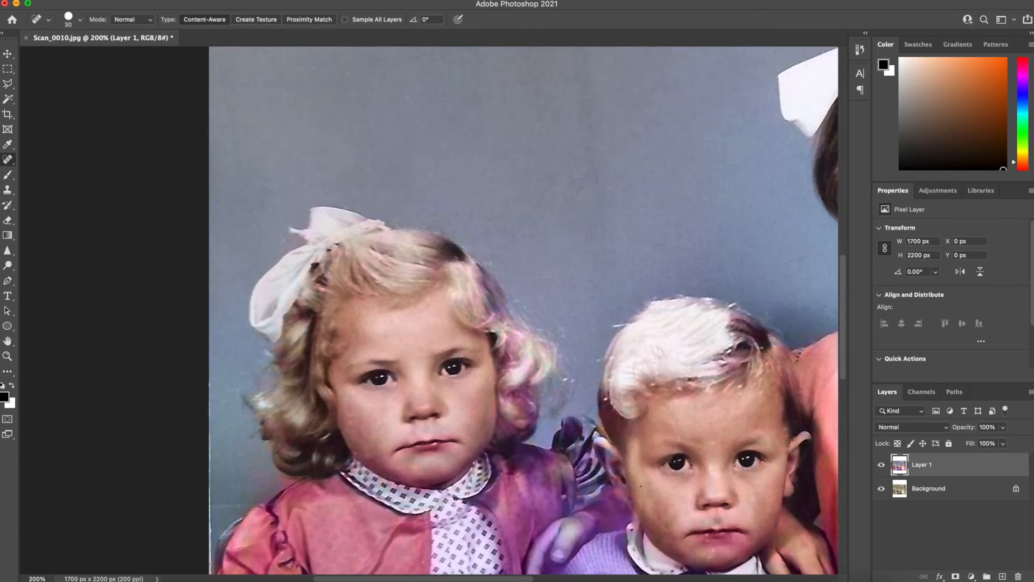
{"action": "scroll", "coordinate": [522, 310], "scroll_direction": "down", "scroll_amount": 7}
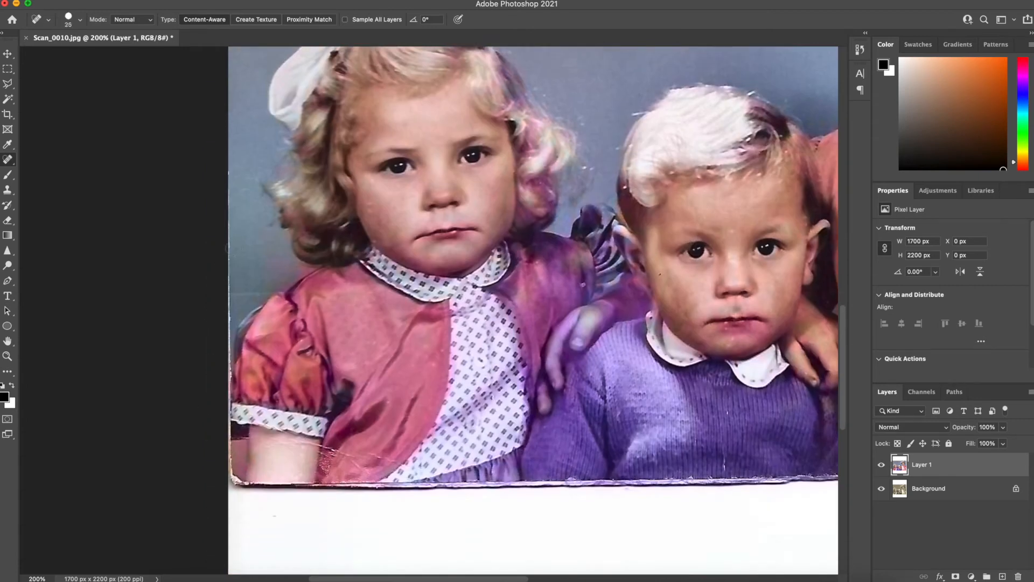
{"action": "mouse_move", "coordinate": [226, 226]}
{"action": "left_mouse_down"}
{"action": "mouse_move", "coordinate": [227, 171]}
{"action": "mouse_move", "coordinate": [232, 491]}
{"action": "mouse_move", "coordinate": [210, 494]}
{"action": "left_mouse_up"}
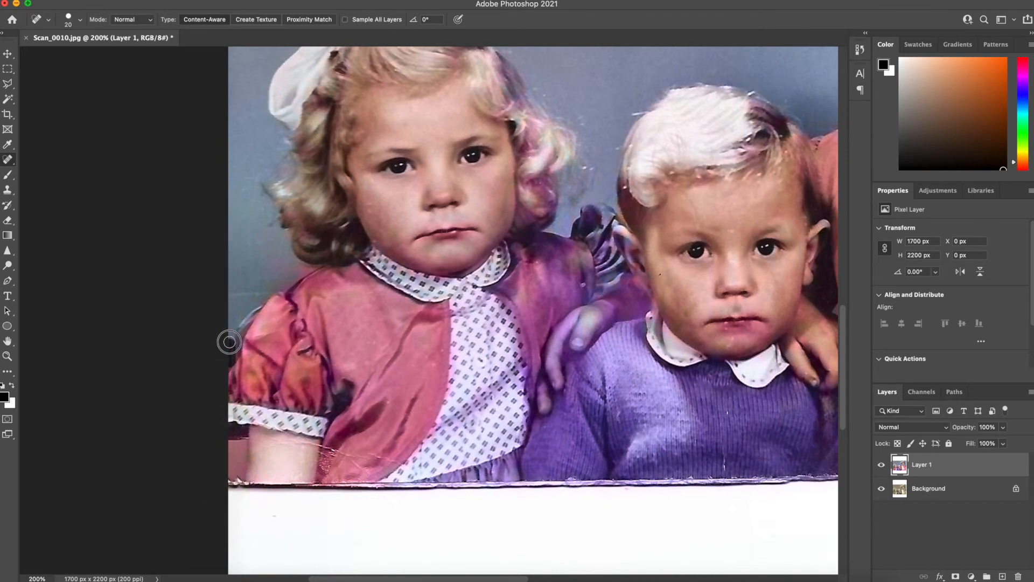
Heal the horizontal line beside the smallest girl's shoulder and the scratch in the backdrop's upper-left corner
{"action": "scroll", "coordinate": [270, 273], "scroll_direction": "up", "scroll_amount": 3}
{"action": "scroll", "coordinate": [270, 273], "scroll_direction": "right", "scroll_amount": 3}
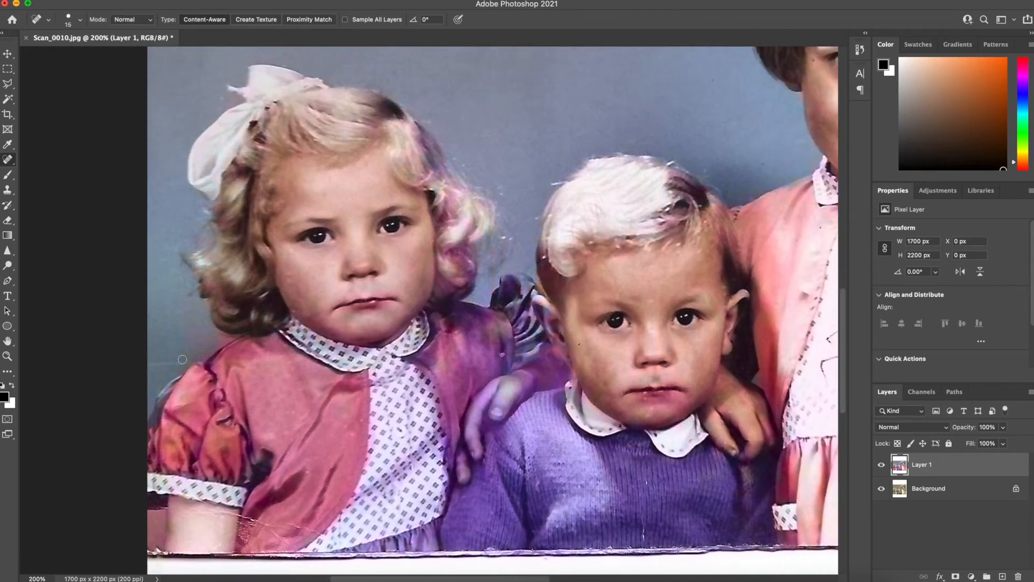
{"action": "left_click_drag", "start_coordinate": [190, 363], "coordinate": [136, 367]}
{"action": "scroll", "coordinate": [439, 310], "scroll_direction": "up", "scroll_amount": 10}
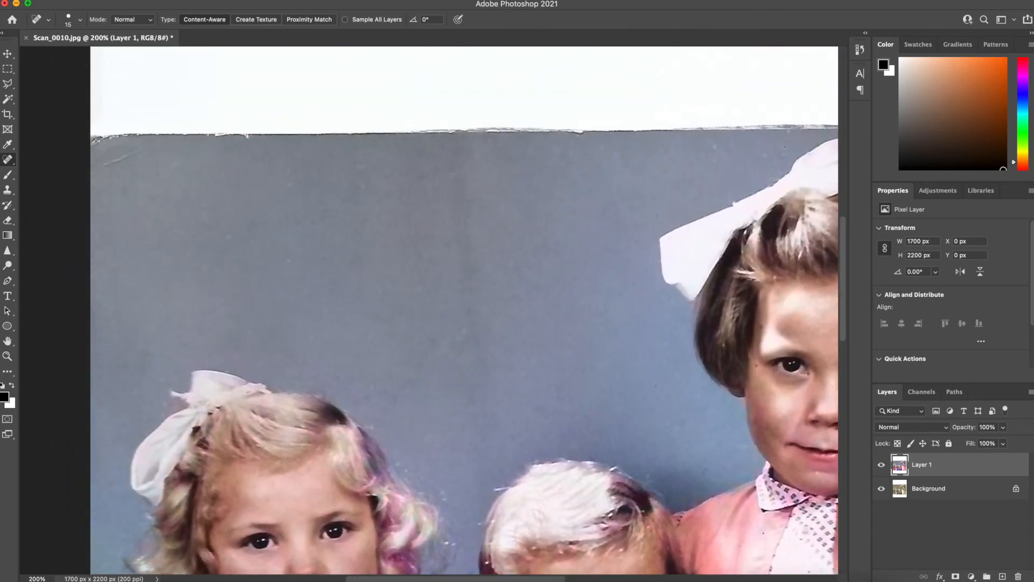
{"action": "mouse_move", "coordinate": [144, 148]}
{"action": "left_mouse_down"}
{"action": "mouse_move", "coordinate": [86, 175]}
{"action": "mouse_move", "coordinate": [104, 171]}
{"action": "left_mouse_up"}
Heal the specks on the backdrop beside the tallest girl and the blemishes along the photo's right edge
{"action": "scroll", "coordinate": [429, 314], "scroll_direction": "right", "scroll_amount": 5}
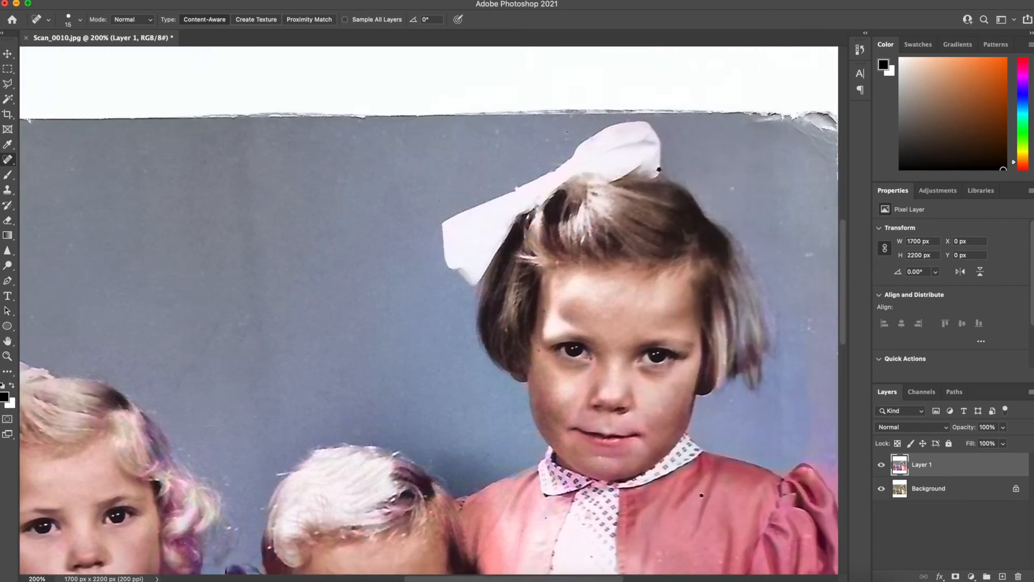
{"action": "scroll", "coordinate": [652, 187], "scroll_direction": "right", "scroll_amount": 6}
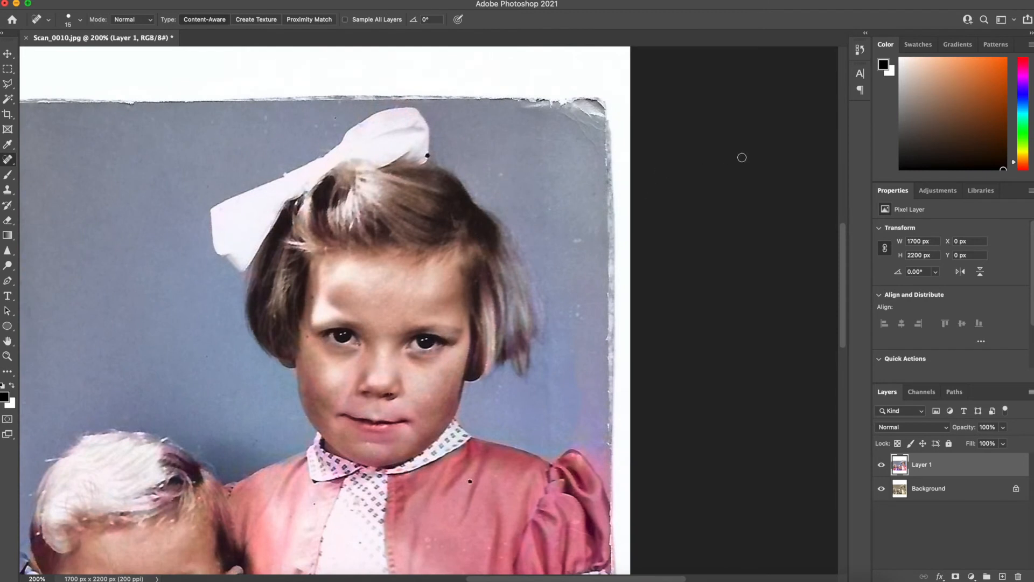
{"action": "left_click", "coordinate": [501, 176]}
{"action": "left_click", "coordinate": [576, 240]}
{"action": "left_click_drag", "start_coordinate": [577, 309], "coordinate": [580, 322]}
{"action": "left_click_drag", "start_coordinate": [609, 450], "coordinate": [609, 331]}
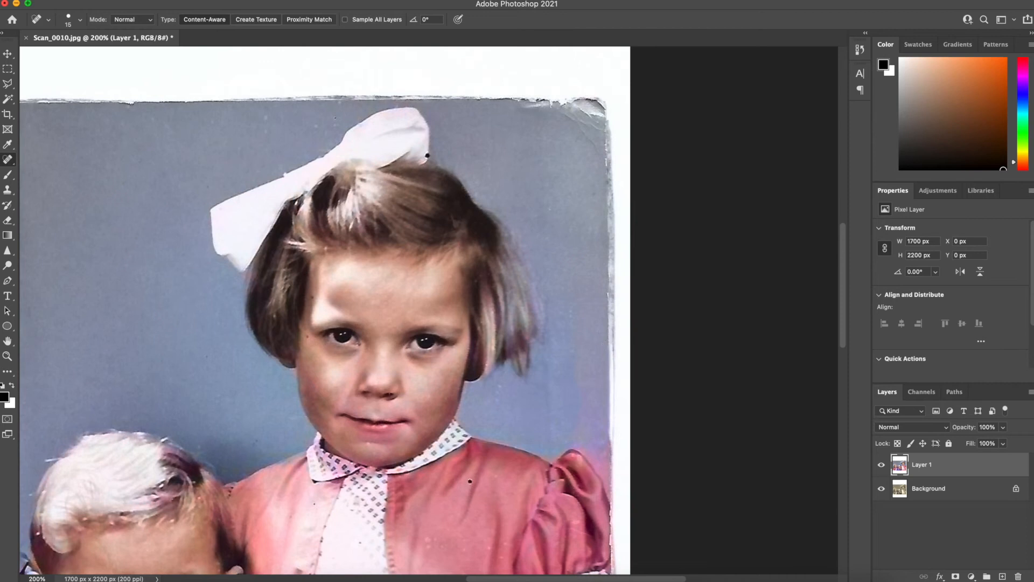
Heal the dark spot on the tallest girl's jacket and the white scratch at the bottom of the boy's sweater
{"action": "scroll", "coordinate": [377, 312], "scroll_direction": "down", "scroll_amount": 10}
{"action": "scroll", "coordinate": [377, 313], "scroll_direction": "left", "scroll_amount": 6}
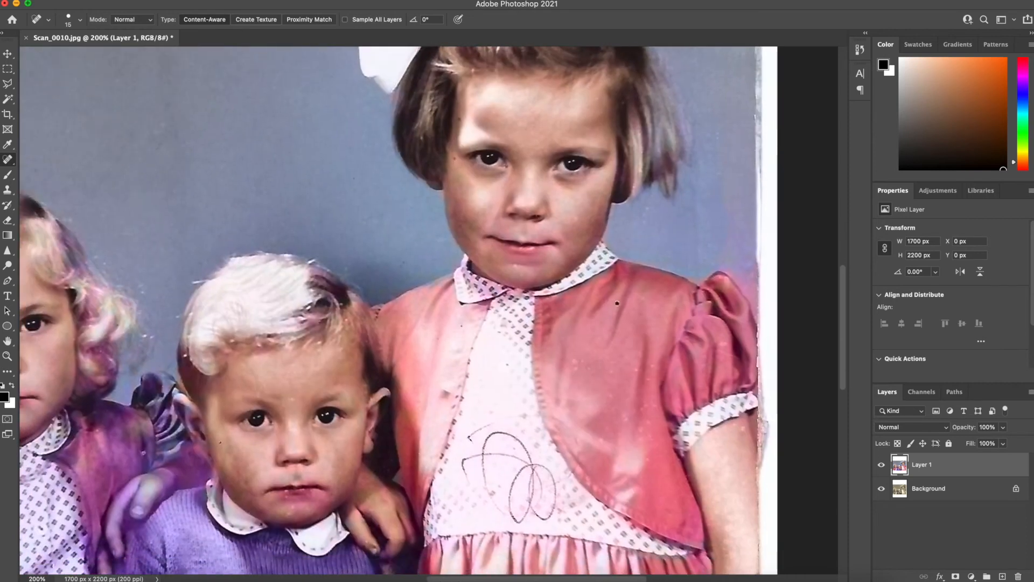
{"action": "scroll", "coordinate": [377, 313], "scroll_direction": "down", "scroll_amount": 4}
{"action": "scroll", "coordinate": [377, 312], "scroll_direction": "left", "scroll_amount": 1}
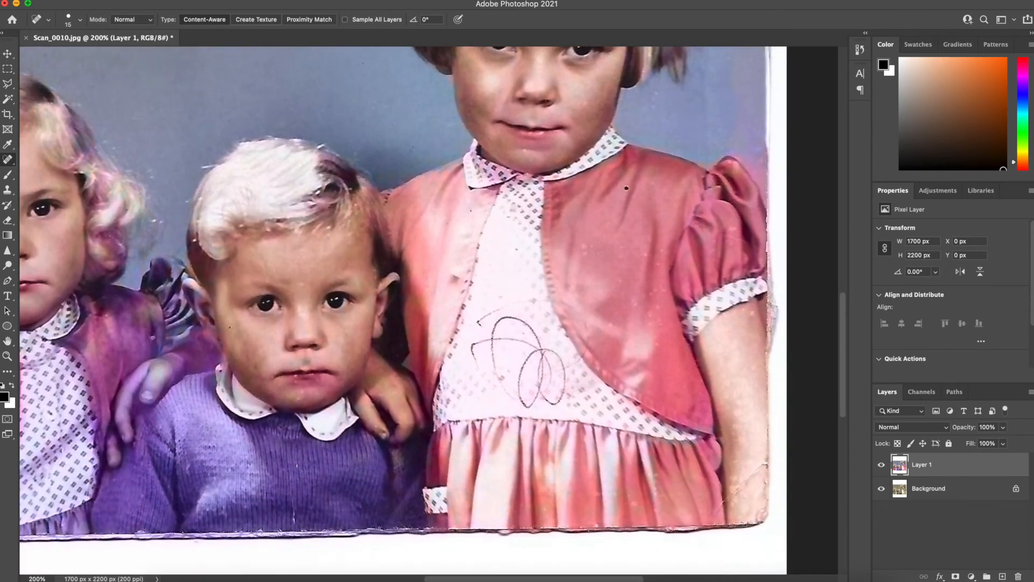
{"action": "left_click", "coordinate": [628, 188]}
{"action": "scroll", "coordinate": [449, 229], "scroll_direction": "down", "scroll_amount": 2}
{"action": "scroll", "coordinate": [450, 229], "scroll_direction": "left", "scroll_amount": 1}
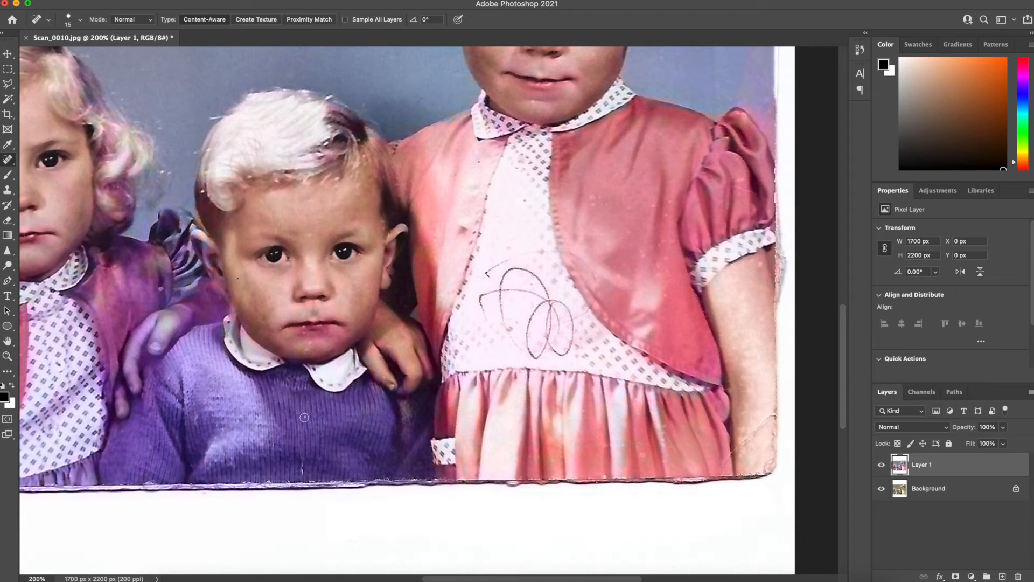
{"action": "key", "text": "bracketleft"}
{"action": "key", "text": "bracketleft"}
{"action": "left_click_drag", "start_coordinate": [302, 457], "coordinate": [302, 477]}
Heal away the pen scribble on the front of the tallest girl's dress and the small specks above it
{"action": "mouse_move", "coordinate": [485, 314]}
{"action": "left_mouse_down"}
{"action": "mouse_move", "coordinate": [494, 291]}
{"action": "mouse_move", "coordinate": [506, 323]}
{"action": "mouse_move", "coordinate": [502, 286]}
{"action": "mouse_move", "coordinate": [513, 269]}
{"action": "mouse_move", "coordinate": [531, 270]}
{"action": "mouse_move", "coordinate": [536, 283]}
{"action": "mouse_move", "coordinate": [503, 291]}
{"action": "mouse_move", "coordinate": [544, 299]}
{"action": "mouse_move", "coordinate": [531, 273]}
{"action": "mouse_move", "coordinate": [488, 272]}
{"action": "mouse_move", "coordinate": [515, 259]}
{"action": "mouse_move", "coordinate": [559, 252]}
{"action": "mouse_move", "coordinate": [589, 276]}
{"action": "mouse_move", "coordinate": [590, 311]}
{"action": "mouse_move", "coordinate": [569, 323]}
{"action": "mouse_move", "coordinate": [570, 343]}
{"action": "mouse_move", "coordinate": [568, 308]}
{"action": "mouse_move", "coordinate": [552, 303]}
{"action": "mouse_move", "coordinate": [564, 356]}
{"action": "mouse_move", "coordinate": [555, 341]}
{"action": "mouse_move", "coordinate": [536, 356]}
{"action": "mouse_move", "coordinate": [511, 330]}
{"action": "mouse_move", "coordinate": [528, 340]}
{"action": "mouse_move", "coordinate": [533, 308]}
{"action": "mouse_move", "coordinate": [548, 299]}
{"action": "mouse_move", "coordinate": [539, 359]}
{"action": "left_mouse_up"}
{"action": "mouse_move", "coordinate": [553, 305]}
{"action": "left_mouse_down"}
{"action": "mouse_move", "coordinate": [551, 347]}
{"action": "mouse_move", "coordinate": [510, 332]}
{"action": "mouse_move", "coordinate": [526, 346]}
{"action": "left_mouse_up"}
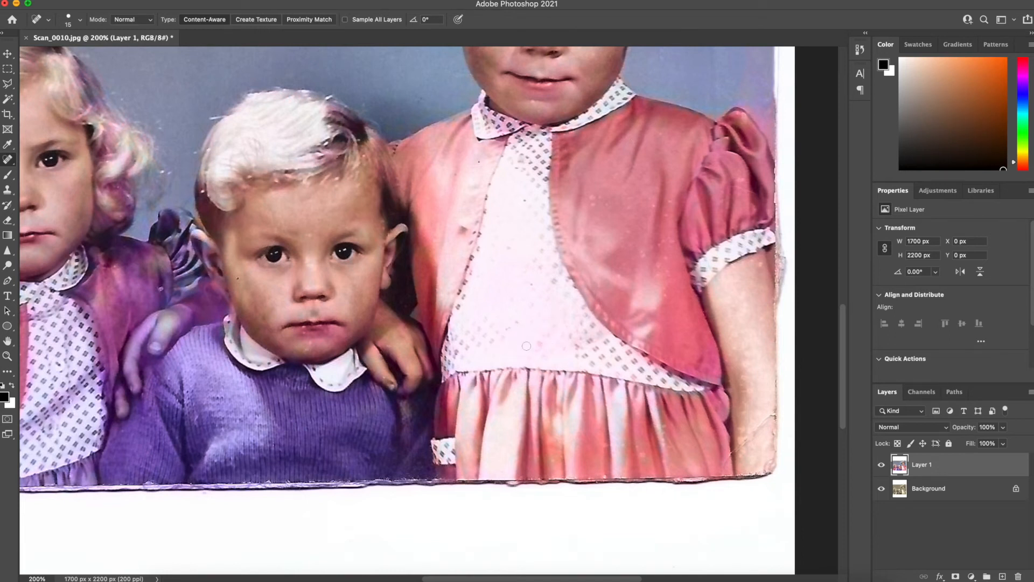
{"action": "left_click", "coordinate": [522, 200]}
{"action": "left_click", "coordinate": [455, 173]}
Heal the small spots on the boy's cheek, chin and collar
{"action": "left_click", "coordinate": [236, 279]}
{"action": "left_click", "coordinate": [229, 320]}
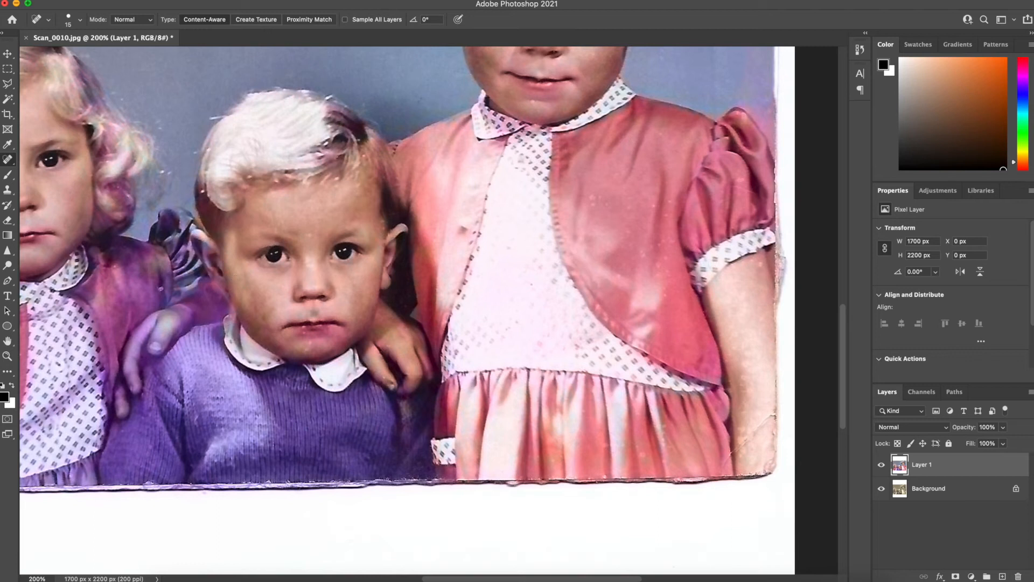
{"action": "left_click", "coordinate": [307, 353]}
Heal the specks on the backdrop beside the smallest girl's curls and on her shoulder and sleeve
{"action": "scroll", "coordinate": [332, 209], "scroll_direction": "left", "scroll_amount": 5}
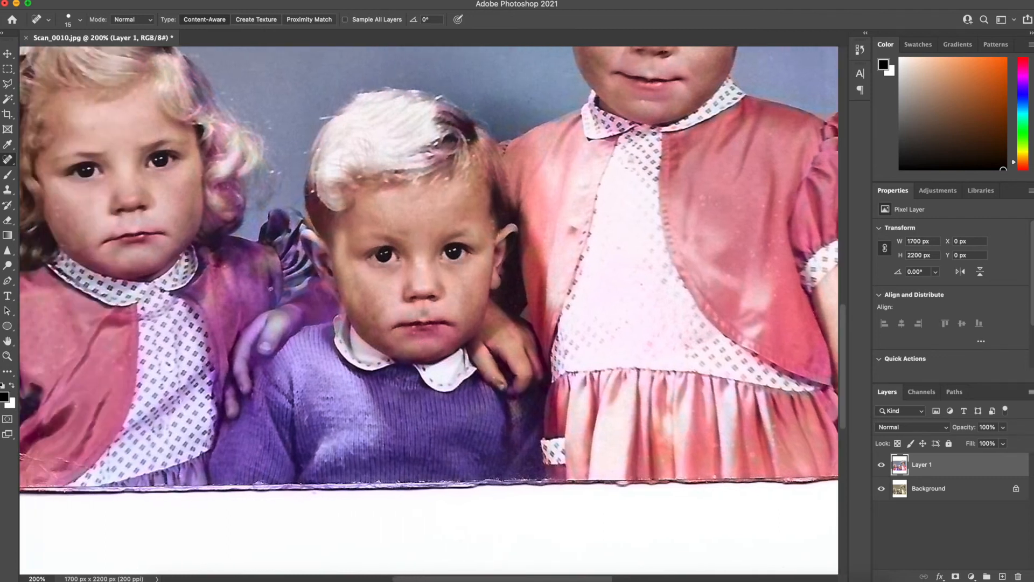
{"action": "scroll", "coordinate": [313, 191], "scroll_direction": "left", "scroll_amount": 3}
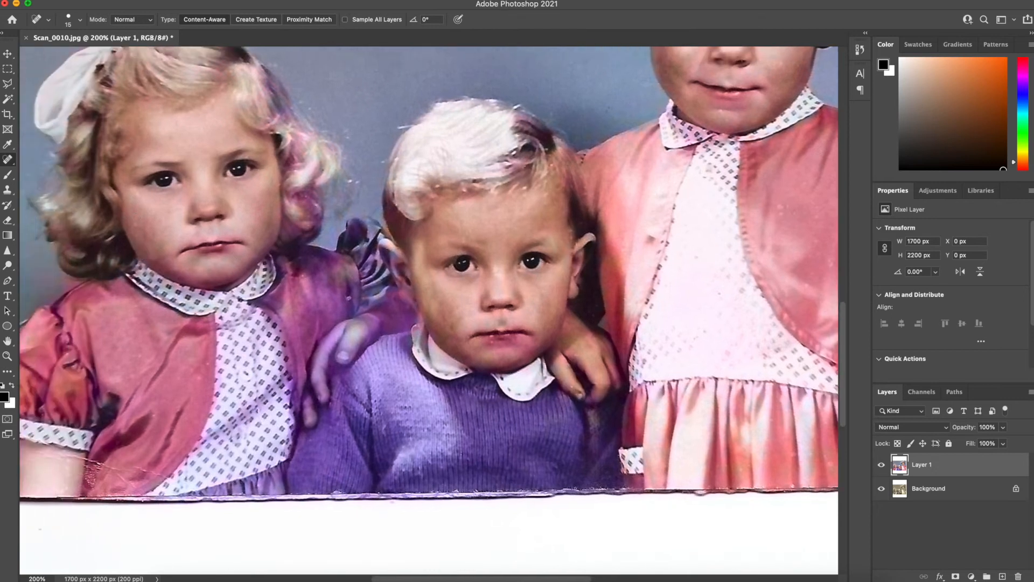
{"action": "scroll", "coordinate": [251, 212], "scroll_direction": "up", "scroll_amount": 3}
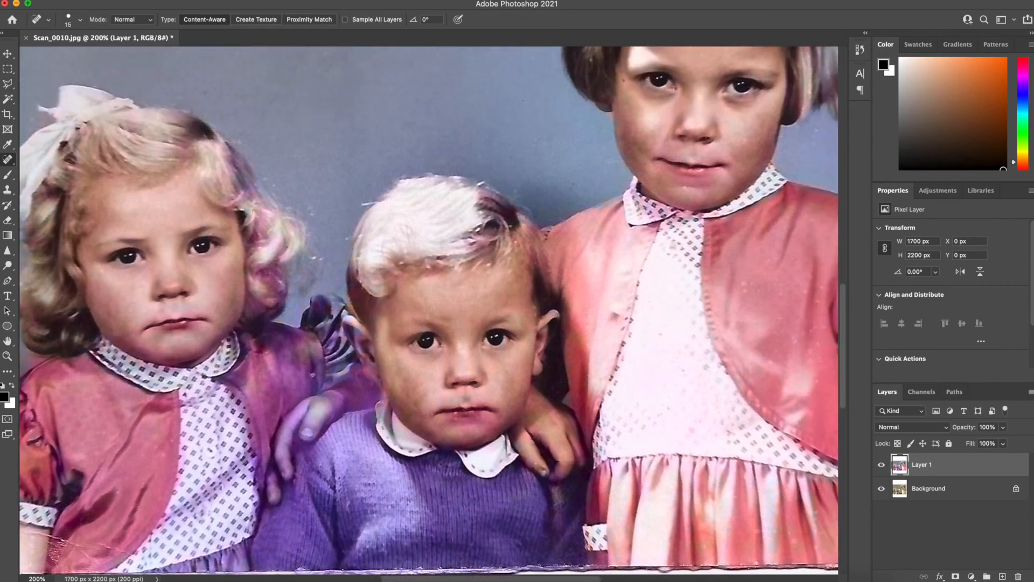
{"action": "left_click", "coordinate": [316, 256]}
{"action": "left_click", "coordinate": [322, 258]}
{"action": "left_click", "coordinate": [312, 374]}
{"action": "left_click", "coordinate": [266, 353]}
Heal the crease across the smallest girl's forearm and lower jacket, reducing the brush to 9 px for the remaining specks near the hem
{"action": "scroll", "coordinate": [112, 529], "scroll_direction": "down", "scroll_amount": 5}
{"action": "scroll", "coordinate": [111, 529], "scroll_direction": "left", "scroll_amount": 3}
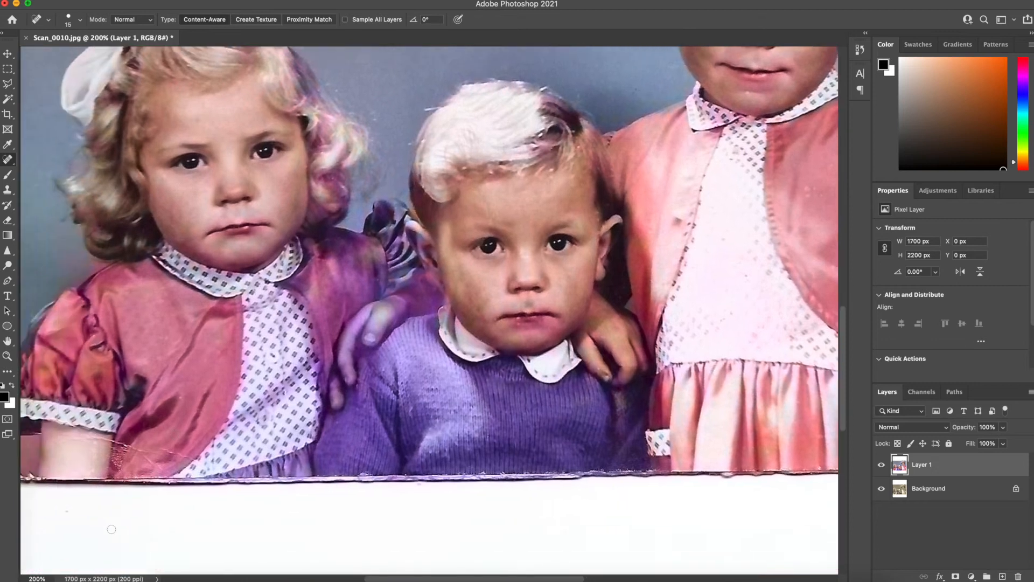
{"action": "scroll", "coordinate": [111, 529], "scroll_direction": "left", "scroll_amount": 5}
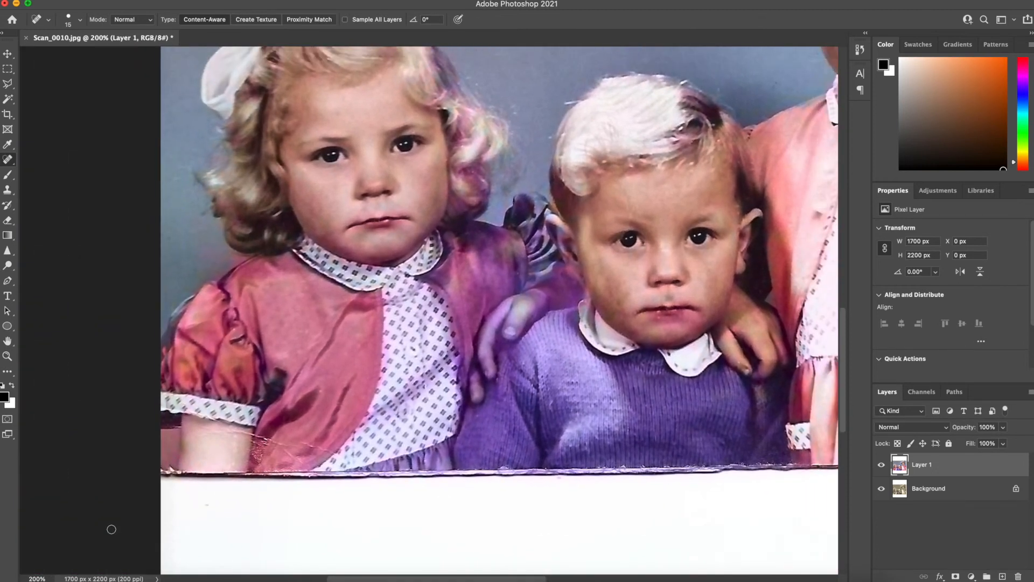
{"action": "key", "text": "super+equal"}
{"action": "scroll", "coordinate": [111, 529], "scroll_direction": "down", "scroll_amount": 4}
{"action": "scroll", "coordinate": [112, 529], "scroll_direction": "left", "scroll_amount": 5}
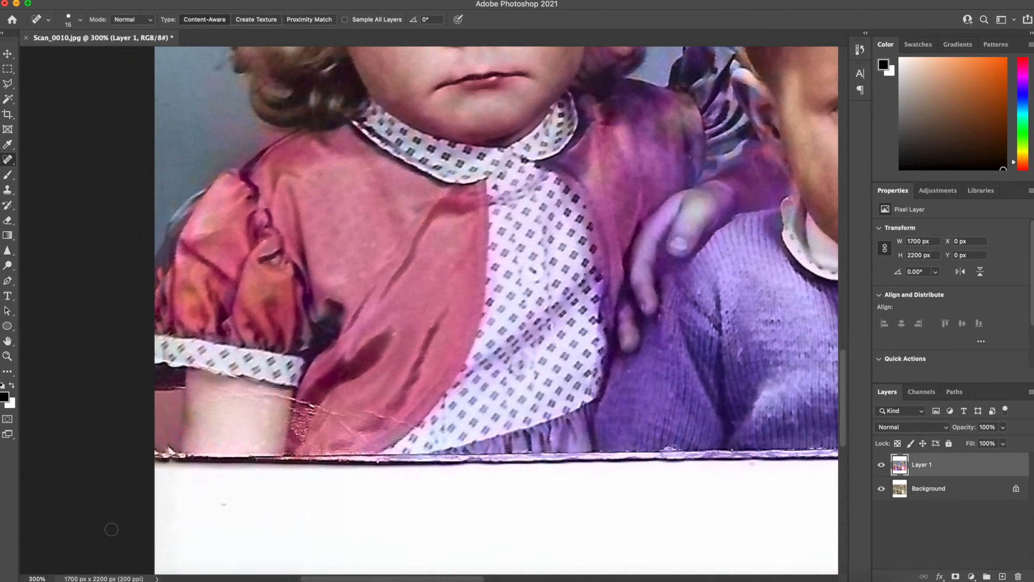
{"action": "left_click_drag", "start_coordinate": [306, 394], "coordinate": [215, 395]}
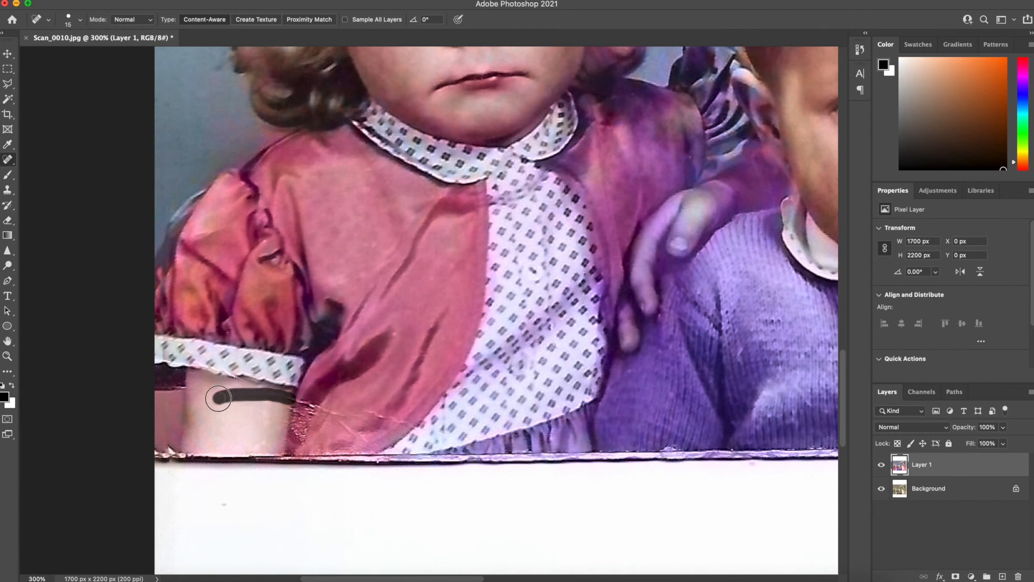
{"action": "mouse_move", "coordinate": [291, 395]}
{"action": "left_mouse_down"}
{"action": "mouse_move", "coordinate": [280, 395]}
{"action": "mouse_move", "coordinate": [413, 424]}
{"action": "left_mouse_up"}
{"action": "key", "text": "bracketleft"}
{"action": "key", "text": "bracketleft"}
{"action": "mouse_move", "coordinate": [372, 451]}
{"action": "left_mouse_down"}
{"action": "mouse_move", "coordinate": [343, 423]}
{"action": "mouse_move", "coordinate": [299, 442]}
{"action": "mouse_move", "coordinate": [295, 402]}
{"action": "mouse_move", "coordinate": [313, 411]}
{"action": "mouse_move", "coordinate": [299, 436]}
{"action": "mouse_move", "coordinate": [296, 410]}
{"action": "mouse_move", "coordinate": [302, 429]}
{"action": "mouse_move", "coordinate": [291, 433]}
{"action": "mouse_move", "coordinate": [288, 454]}
{"action": "mouse_move", "coordinate": [322, 444]}
{"action": "mouse_move", "coordinate": [312, 455]}
{"action": "mouse_move", "coordinate": [354, 452]}
{"action": "left_mouse_up"}
{"action": "left_click", "coordinate": [356, 437]}
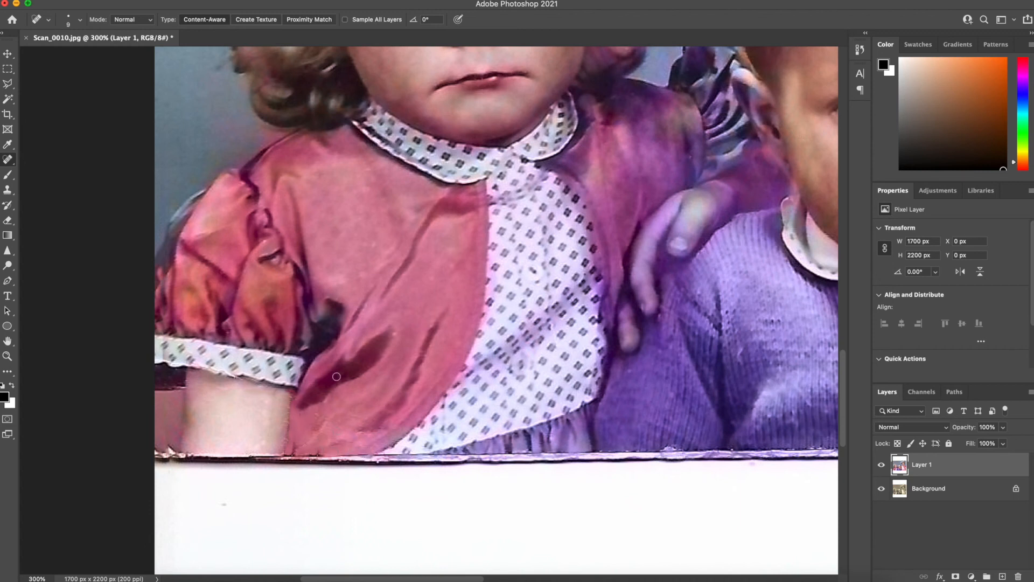
Heal the faint vertical streak and marks on the backdrop above the boy's head with an 80 px brush
{"action": "key", "text": "super+minus"}
{"action": "key", "text": "super+minus"}
{"action": "key", "text": "super+minus"}
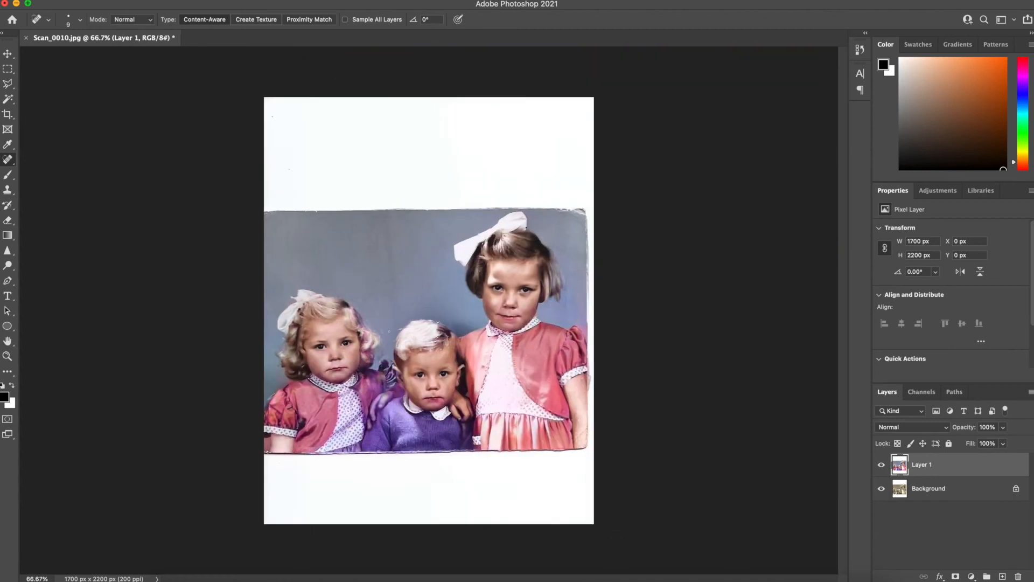
{"action": "key", "text": "super+equal"}
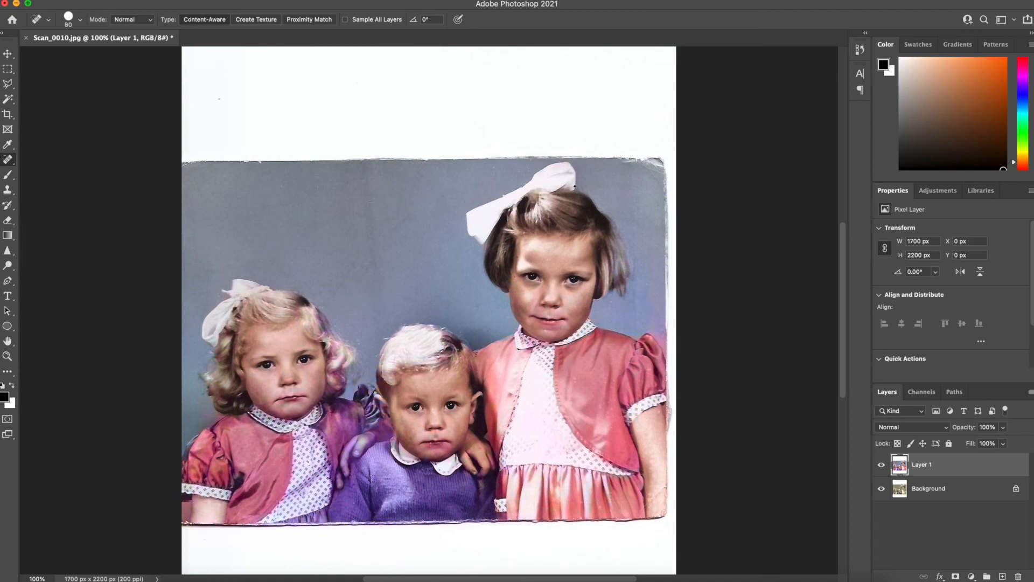
{"action": "left_click_drag", "start_coordinate": [364, 172], "coordinate": [382, 312]}
{"action": "left_click", "coordinate": [361, 249]}
{"action": "left_click", "coordinate": [357, 248]}
Crop the scan to the photo's edges at about 1660 × 1228 px, with the crop ratio cleared
{"action": "left_click", "coordinate": [7, 114]}
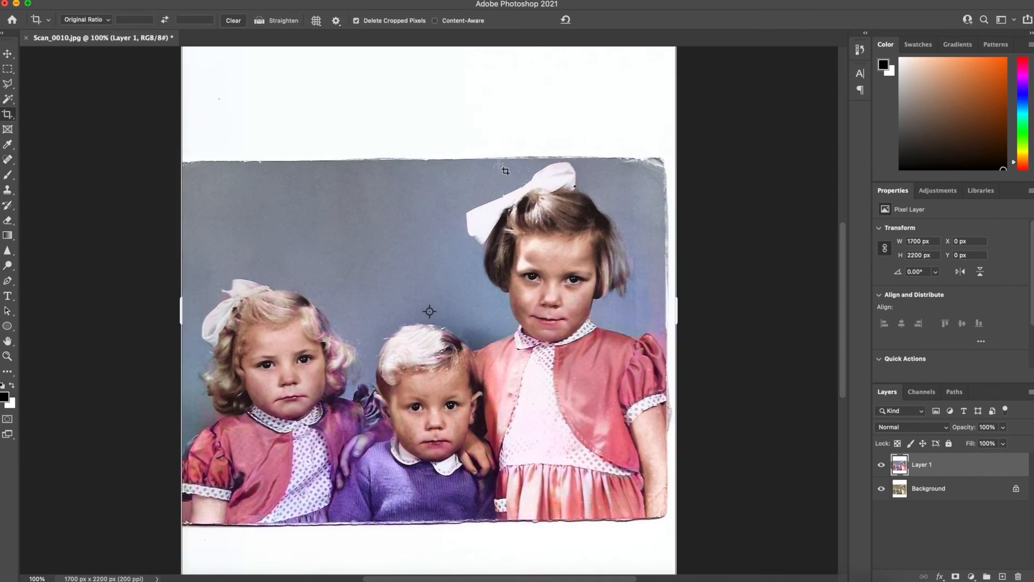
{"action": "left_click_drag", "start_coordinate": [706, 252], "coordinate": [709, 260]}
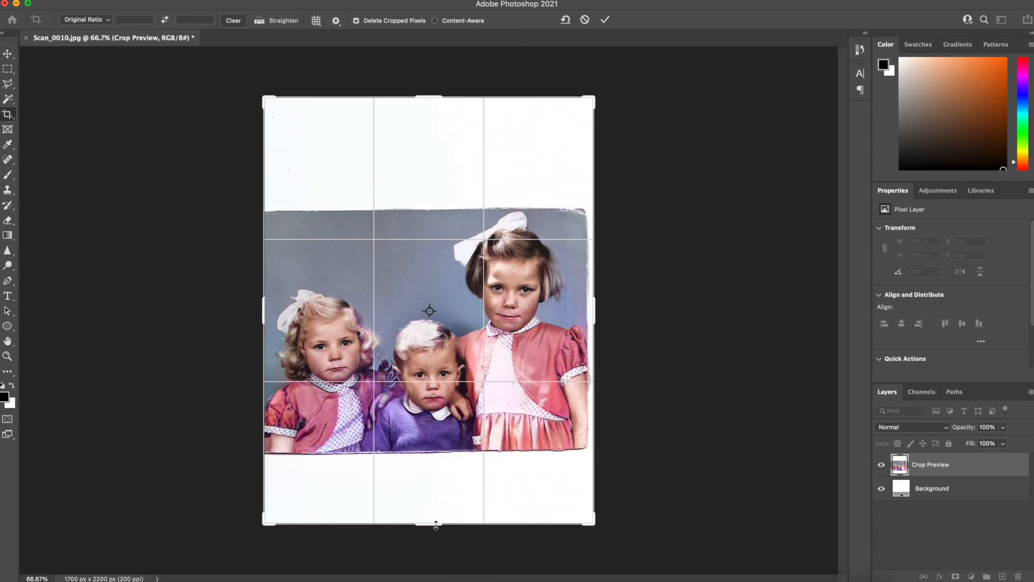
{"action": "left_click", "coordinate": [234, 22]}
{"action": "left_click_drag", "start_coordinate": [432, 527], "coordinate": [432, 490]}
{"action": "left_click_drag", "start_coordinate": [436, 128], "coordinate": [436, 187]}
{"action": "left_click_drag", "start_coordinate": [598, 318], "coordinate": [591, 317]}
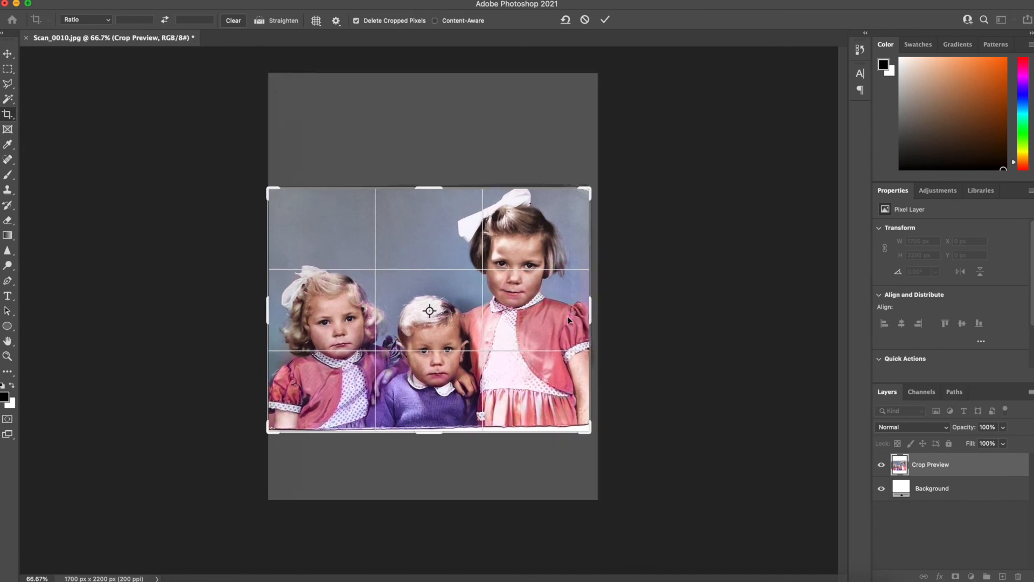
{"action": "left_click_drag", "start_coordinate": [427, 433], "coordinate": [423, 434]}
{"action": "key", "text": "Return"}
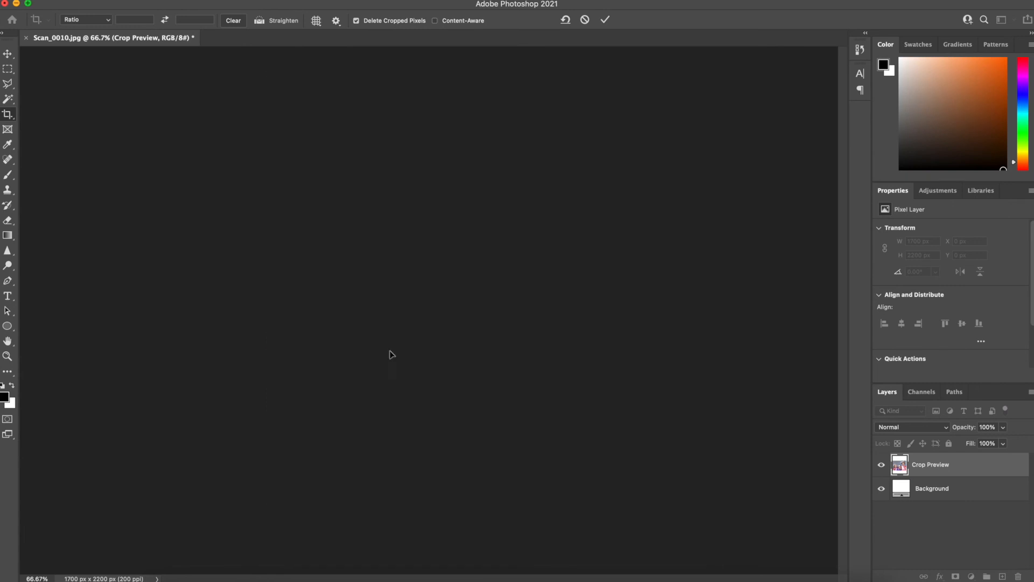
Heal the worn upper corners and the white line along the photo's bottom edge with a 40 px Spot Healing Brush
{"action": "key", "text": "super+plus"}
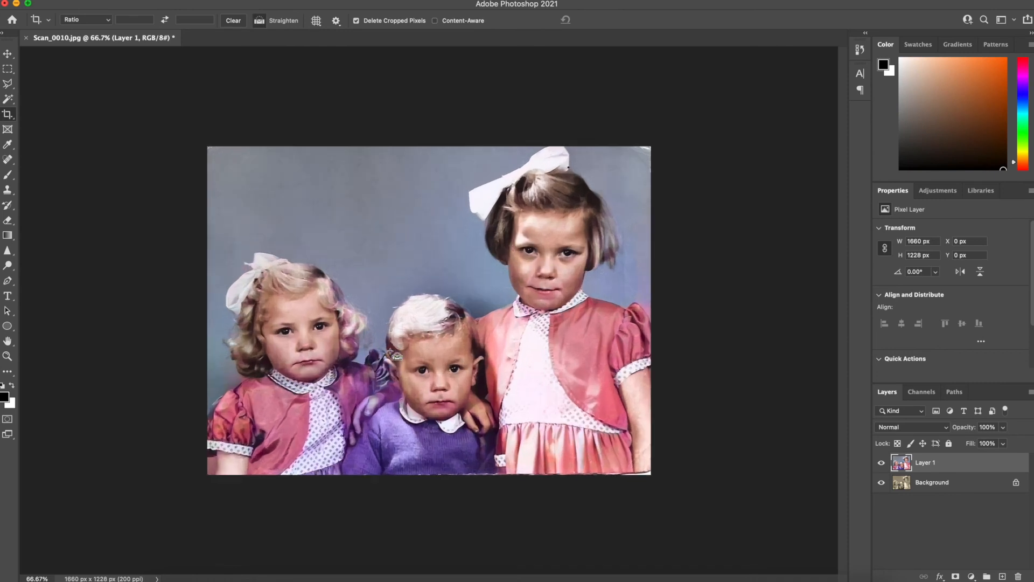
{"action": "key", "text": "super+plus"}
{"action": "key", "text": "super+minus"}
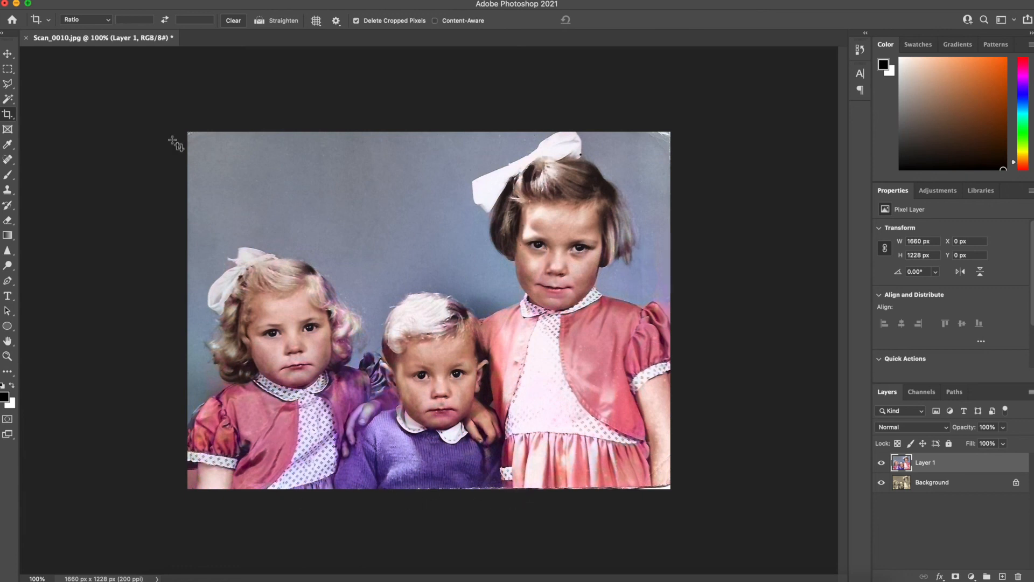
{"action": "left_click", "coordinate": [7, 160]}
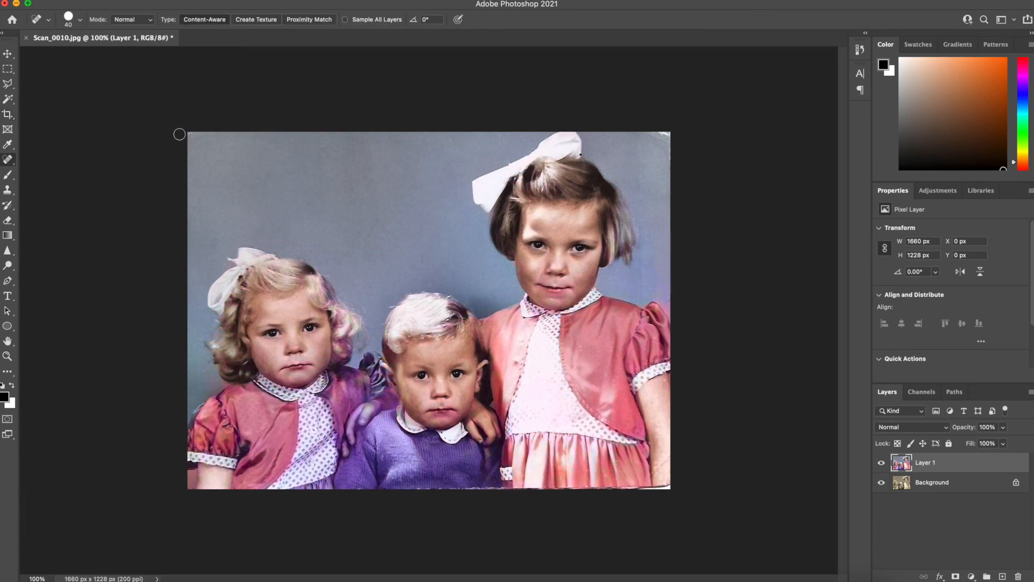
{"action": "left_click_drag", "start_coordinate": [186, 138], "coordinate": [272, 134]}
{"action": "mouse_move", "coordinate": [653, 132]}
{"action": "left_mouse_down"}
{"action": "mouse_move", "coordinate": [676, 143]}
{"action": "mouse_move", "coordinate": [670, 154]}
{"action": "mouse_move", "coordinate": [654, 132]}
{"action": "mouse_move", "coordinate": [674, 154]}
{"action": "left_mouse_up"}
{"action": "left_click_drag", "start_coordinate": [675, 487], "coordinate": [416, 492]}
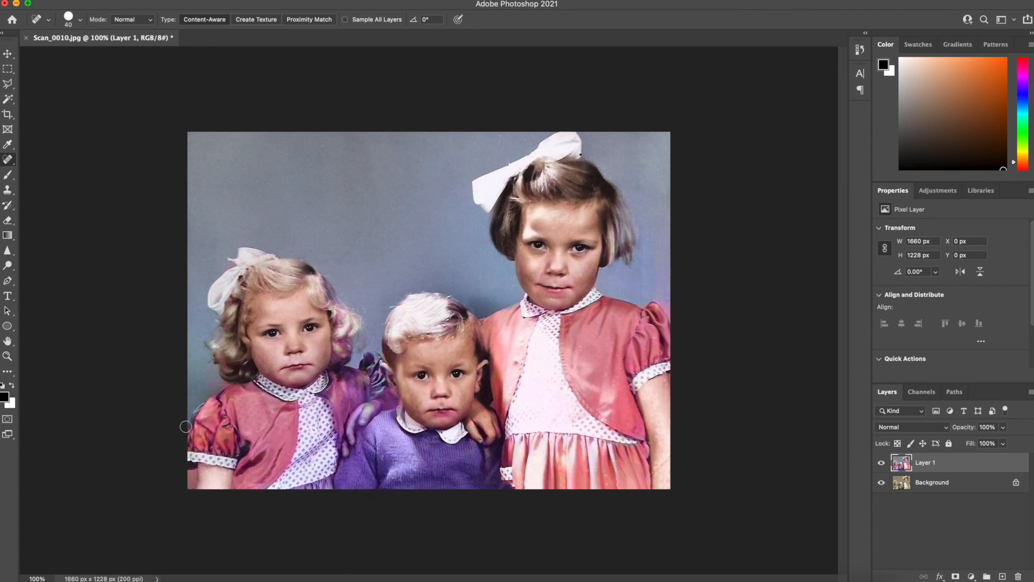
Compare Layer 1 with the original scan beneath it and merge it down into the Background layer
{"action": "left_click", "coordinate": [7, 55]}
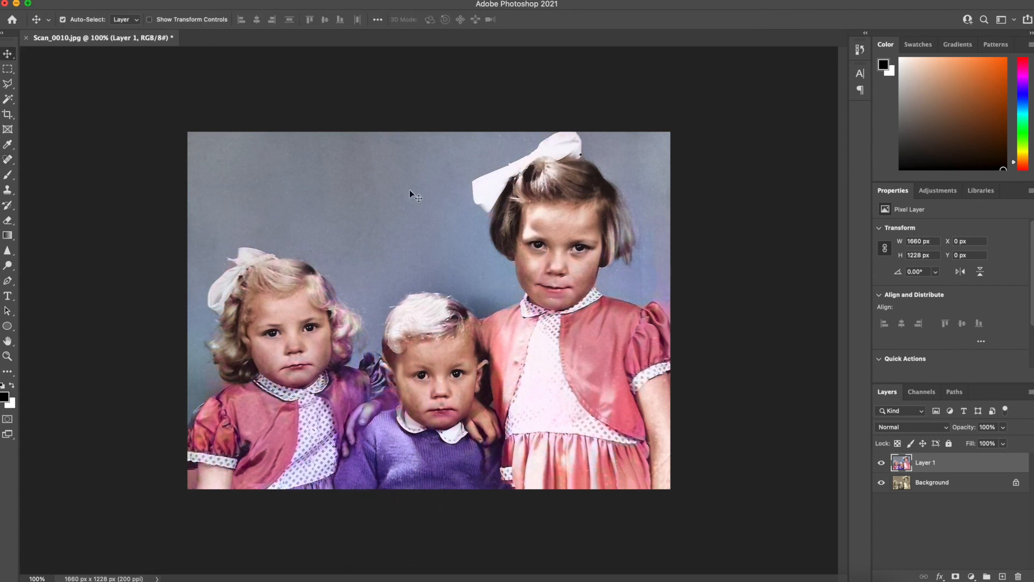
{"action": "left_click", "coordinate": [882, 465]}
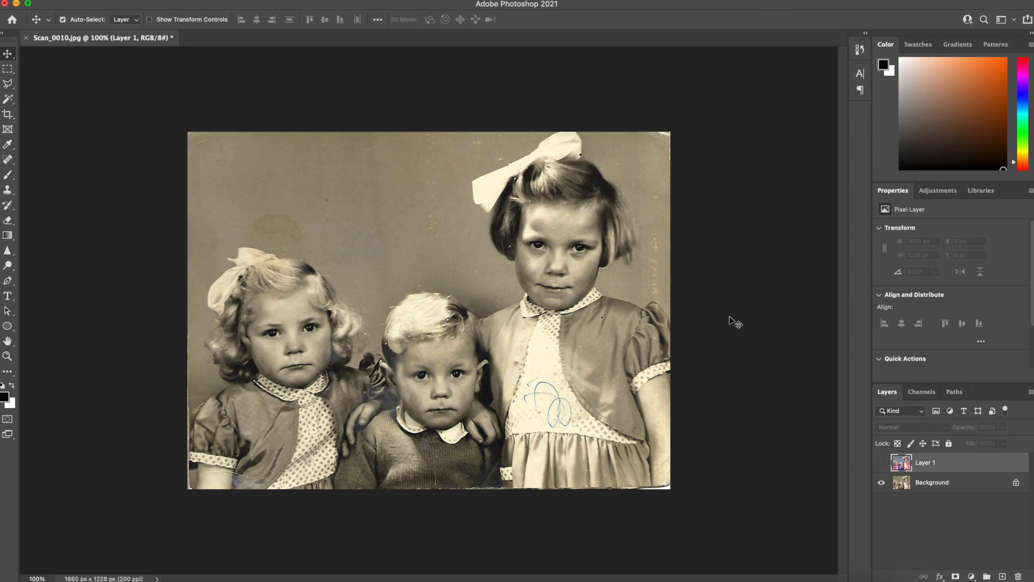
{"action": "left_click", "coordinate": [881, 464]}
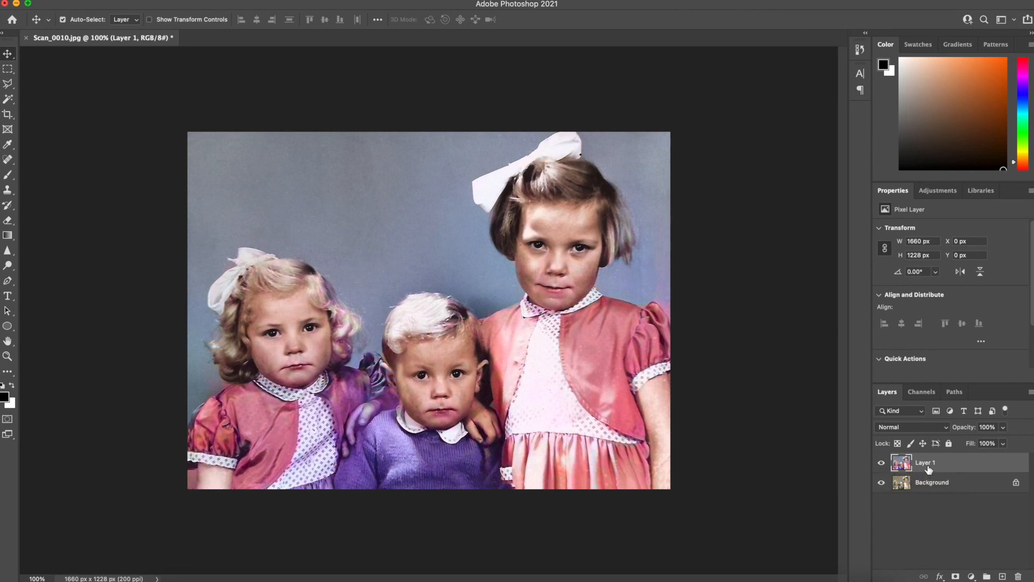
{"action": "key", "text": "super+e"}
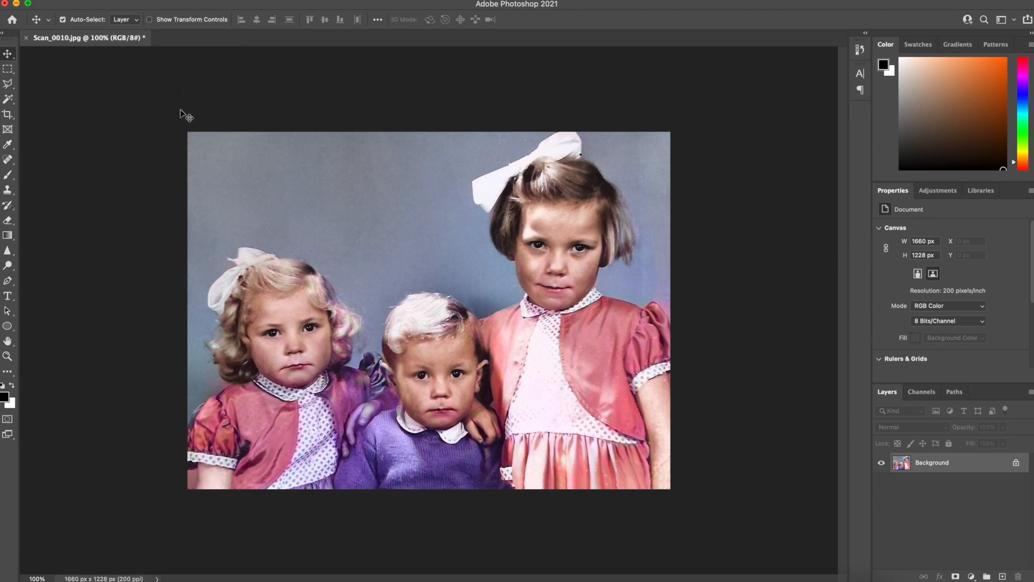
Try extending the canvas by 10 cm in both width and height, and undo the extension
{"action": "left_click", "coordinate": [144, 1]}
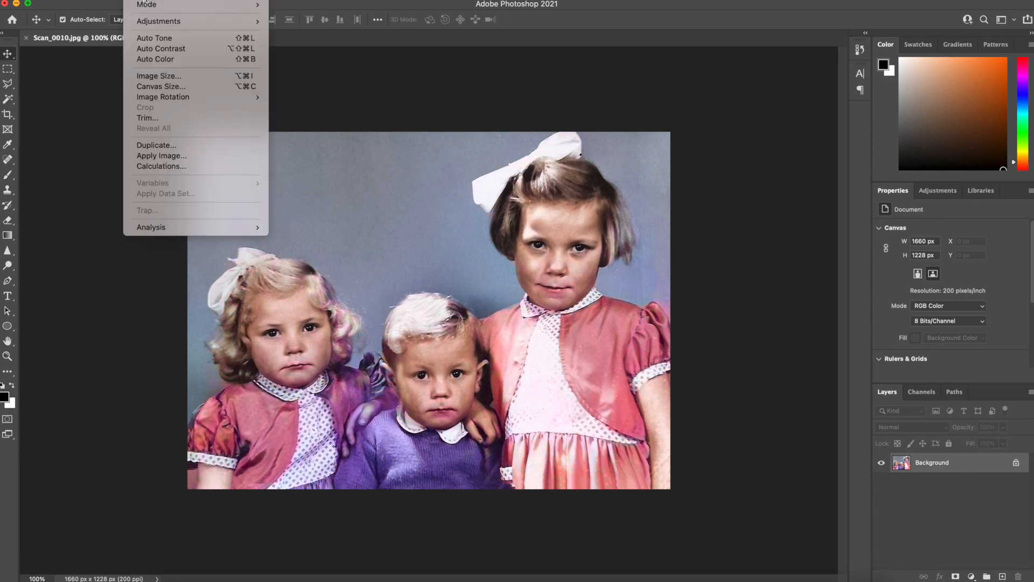
{"action": "left_click", "coordinate": [174, 87]}
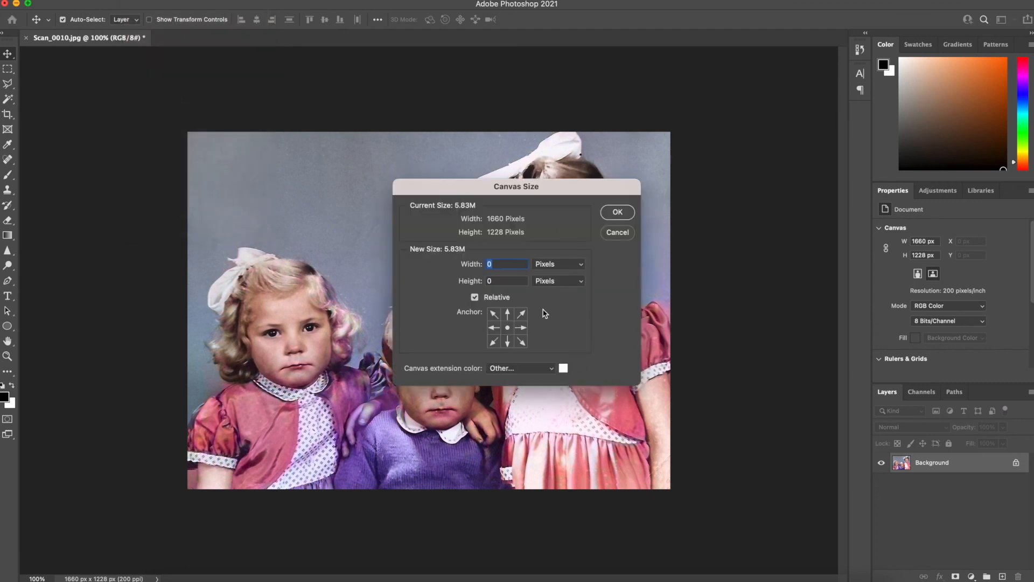
{"action": "left_click", "coordinate": [582, 268]}
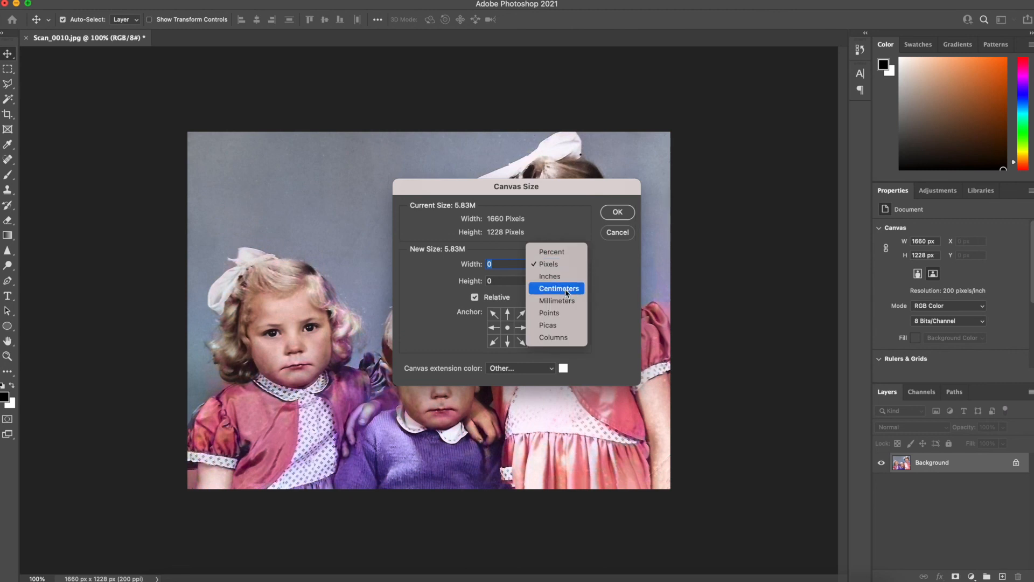
{"action": "left_click", "coordinate": [565, 289]}
{"action": "left_click", "coordinate": [506, 264]}
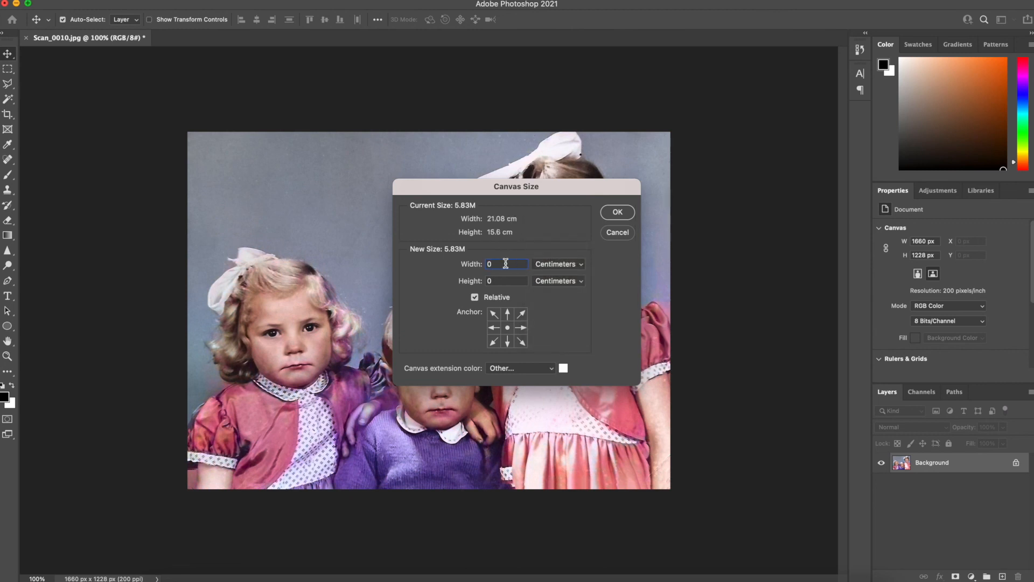
{"action": "key", "text": "BackSpace"}
{"action": "type", "text": "10"}
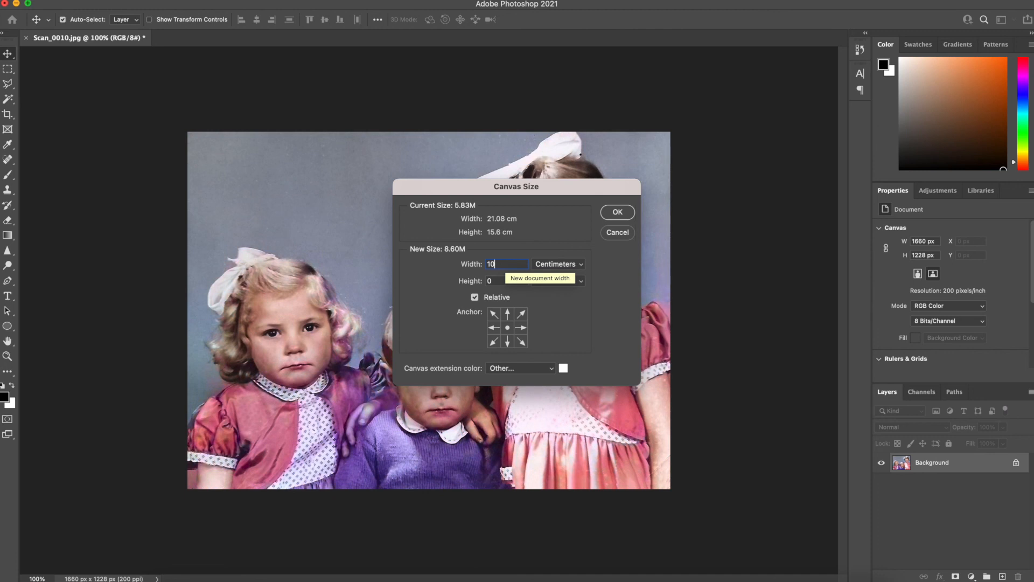
{"action": "type", "text": "10"}
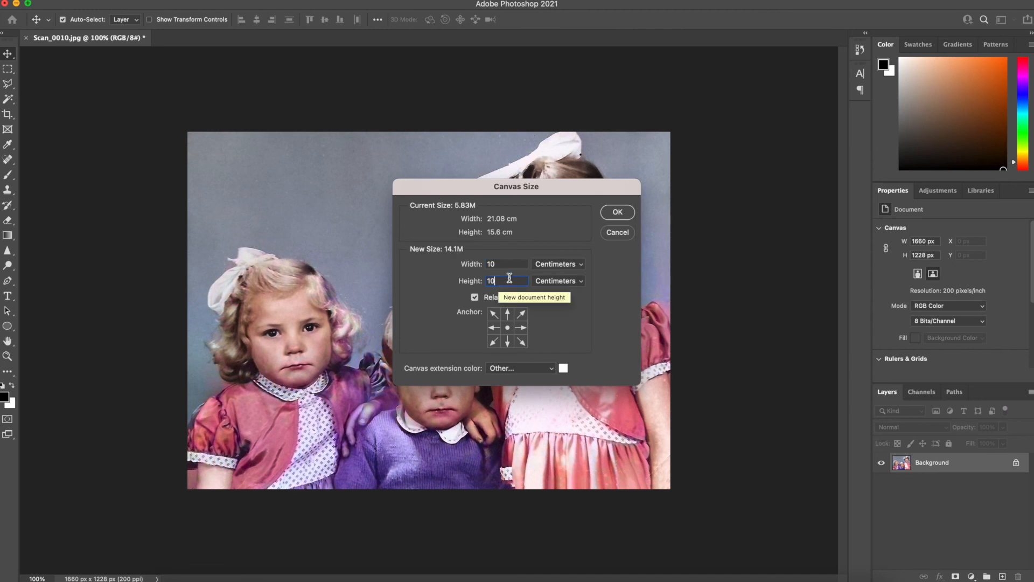
{"action": "left_click", "coordinate": [617, 211]}
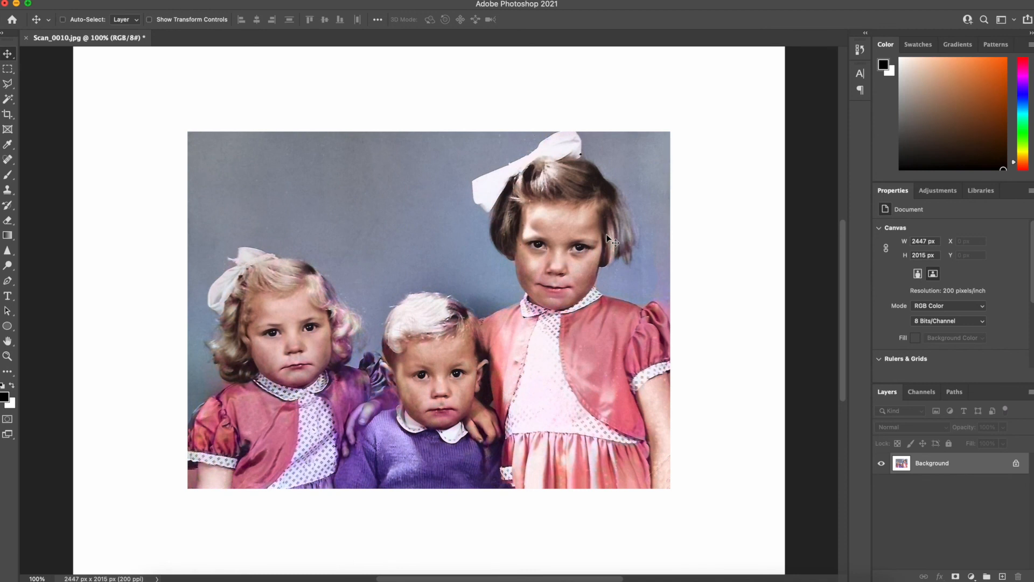
{"action": "key", "text": "super+z"}
Add a white border by extending the canvas by a relative 2 cm in width and 2 cm in height
{"action": "left_click", "coordinate": [139, 1]}
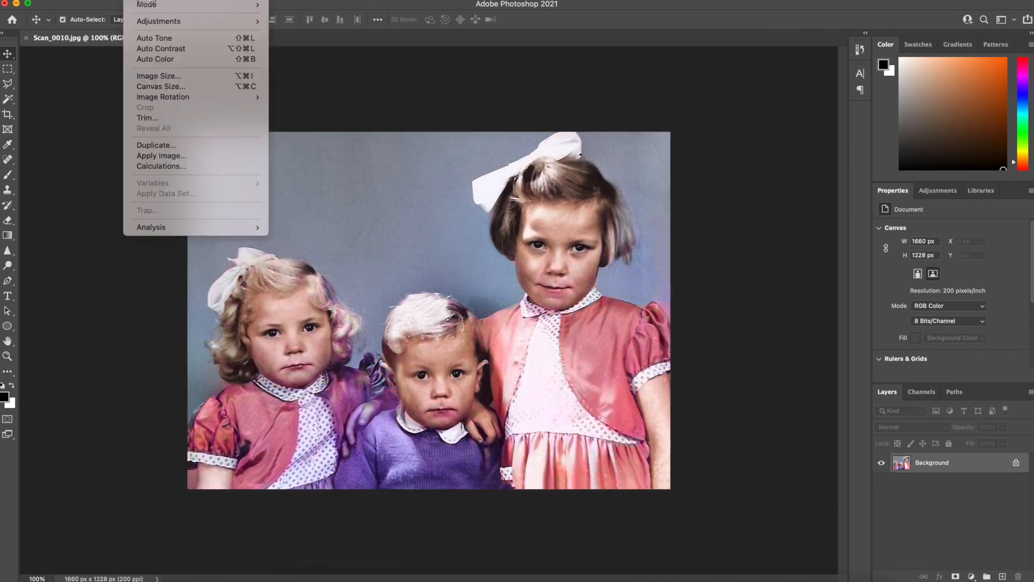
{"action": "left_click", "coordinate": [172, 88]}
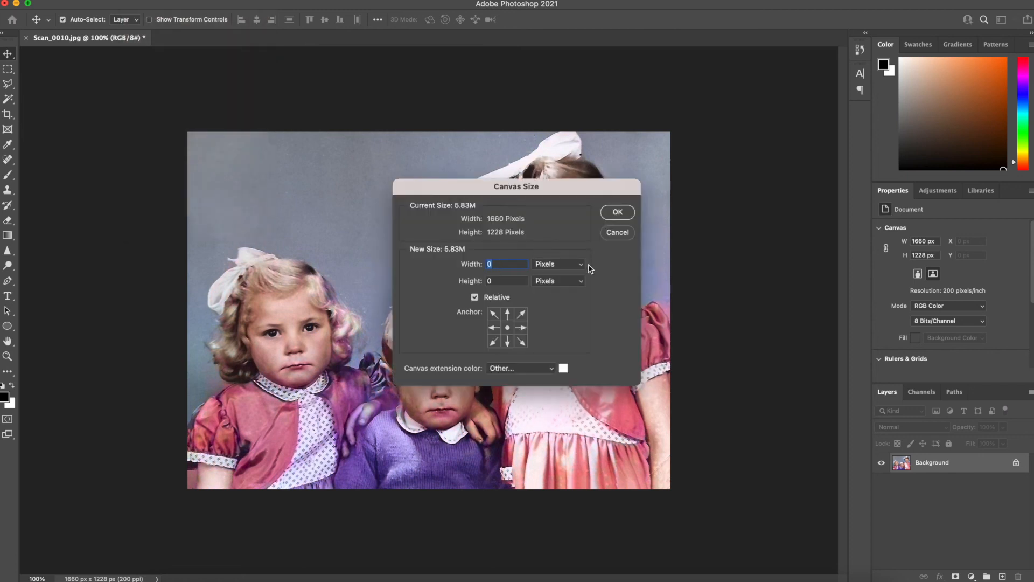
{"action": "left_click", "coordinate": [581, 264]}
{"action": "left_click", "coordinate": [569, 290]}
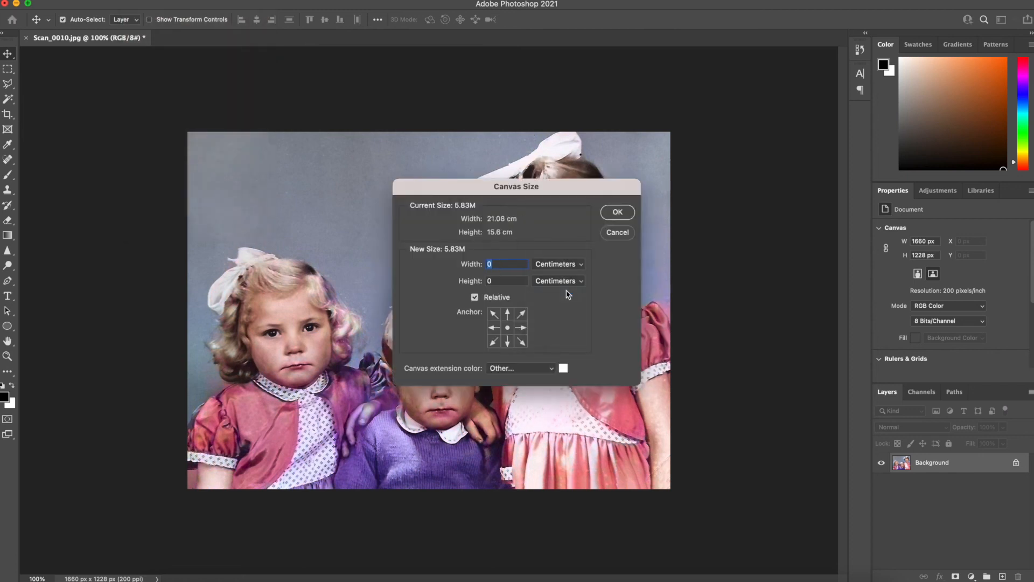
{"action": "left_click", "coordinate": [506, 264]}
{"action": "key", "text": "BackSpace"}
{"action": "type", "text": "3"}
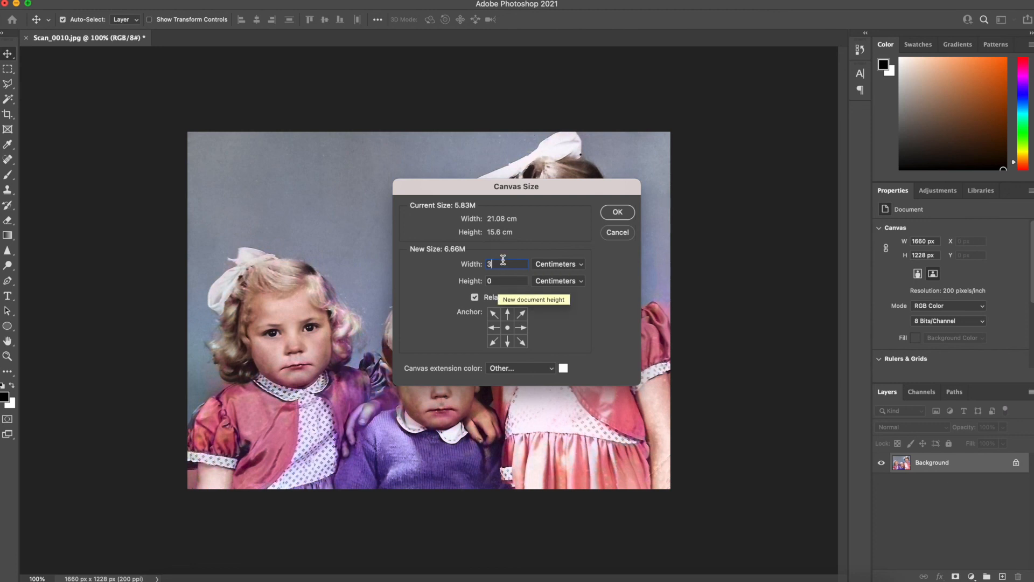
{"action": "key", "text": "BackSpace"}
{"action": "type", "text": "2"}
{"action": "left_click", "coordinate": [494, 281]}
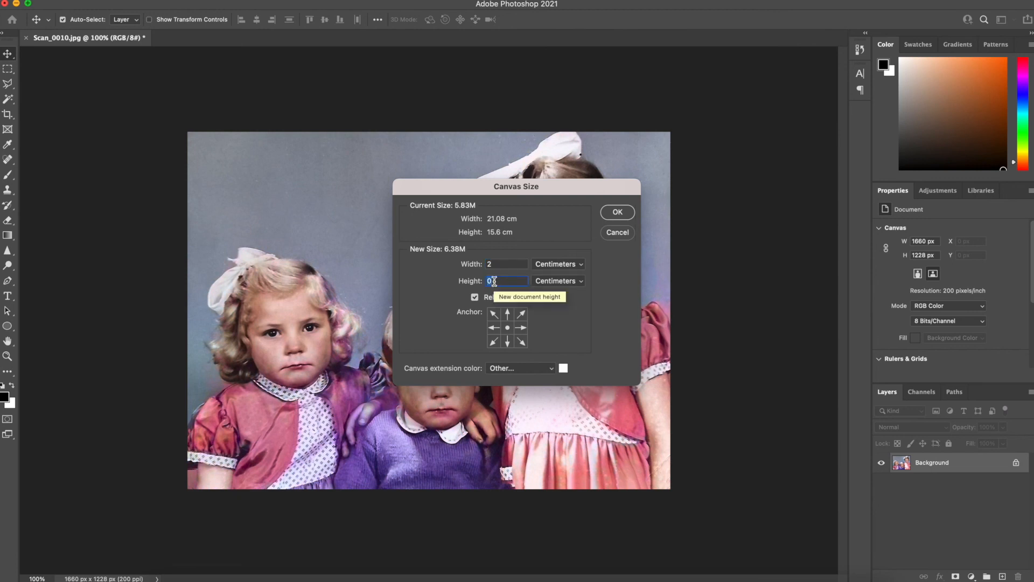
{"action": "type", "text": "2"}
{"action": "left_click", "coordinate": [612, 217]}
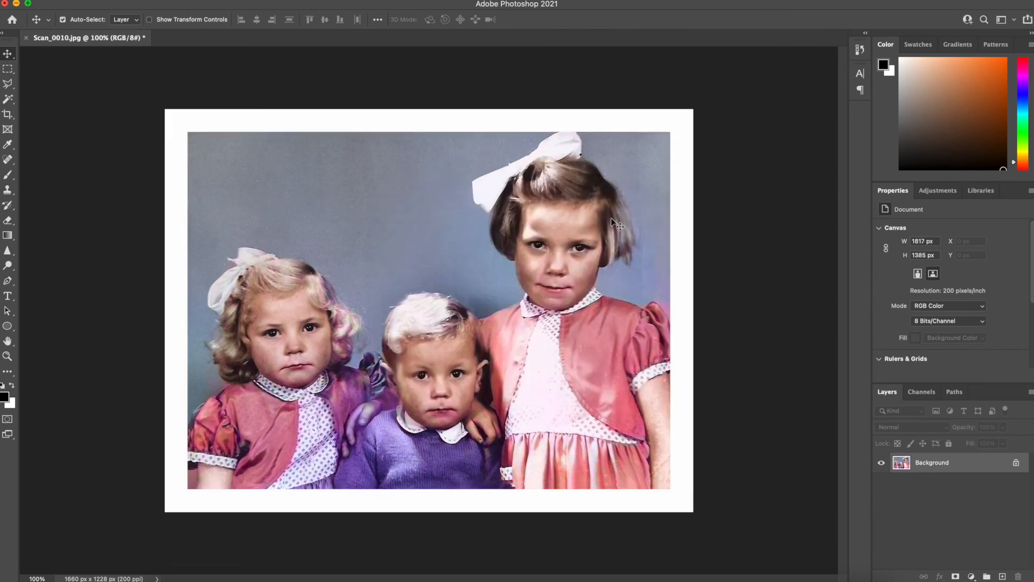